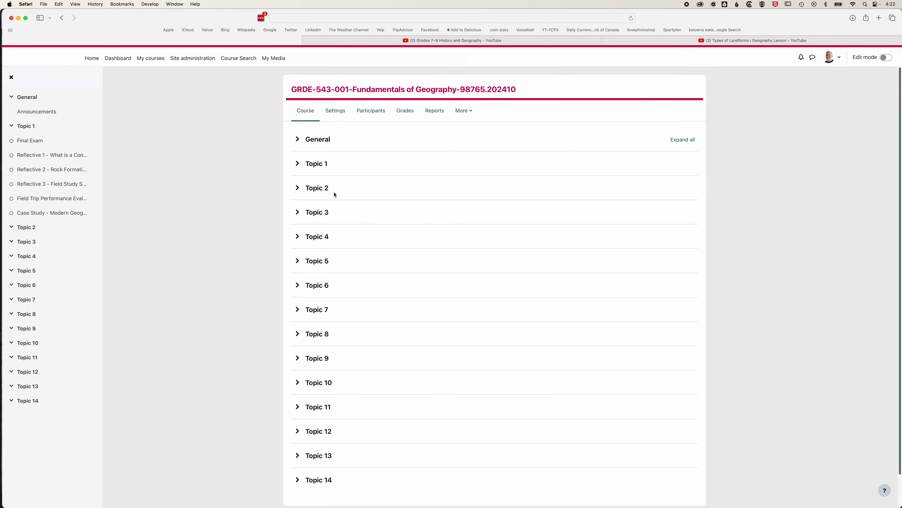
Expand Topic 2, turn editing on, and star Page under Resources in the activity chooser.
click(295, 194)
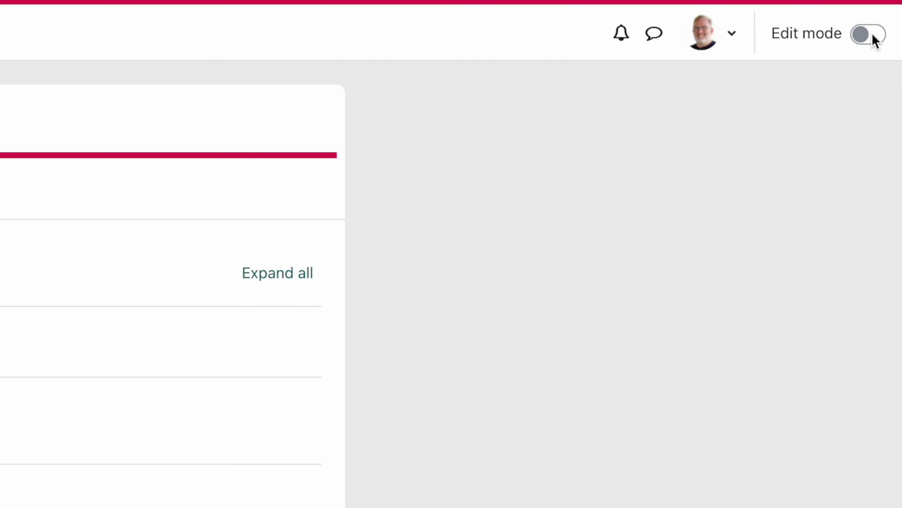
click(887, 58)
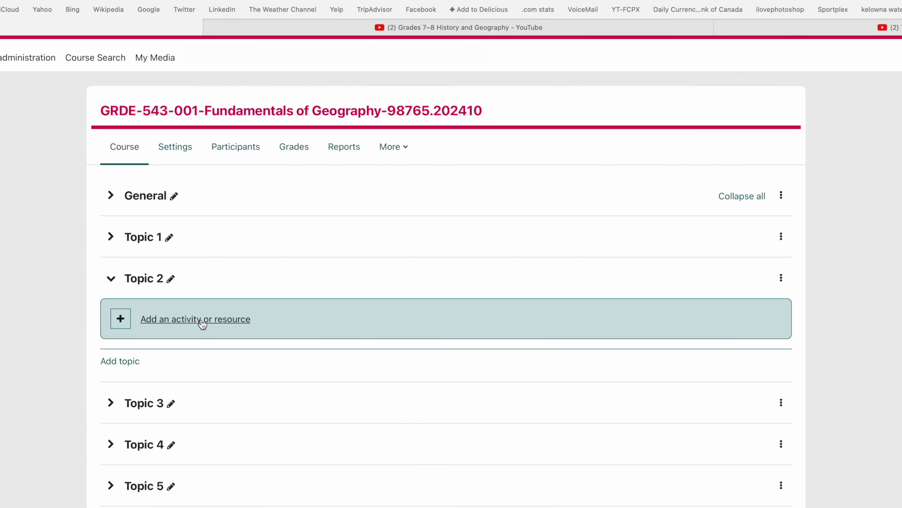
click(202, 324)
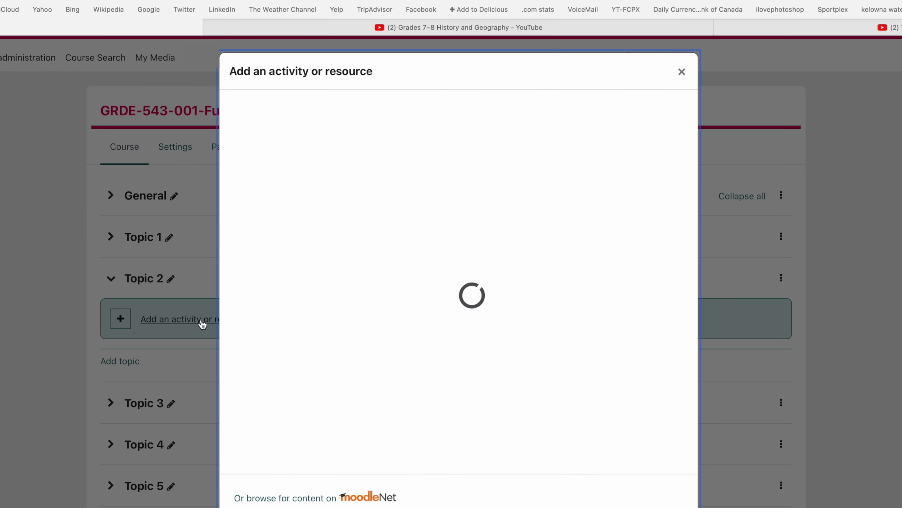
click(410, 145)
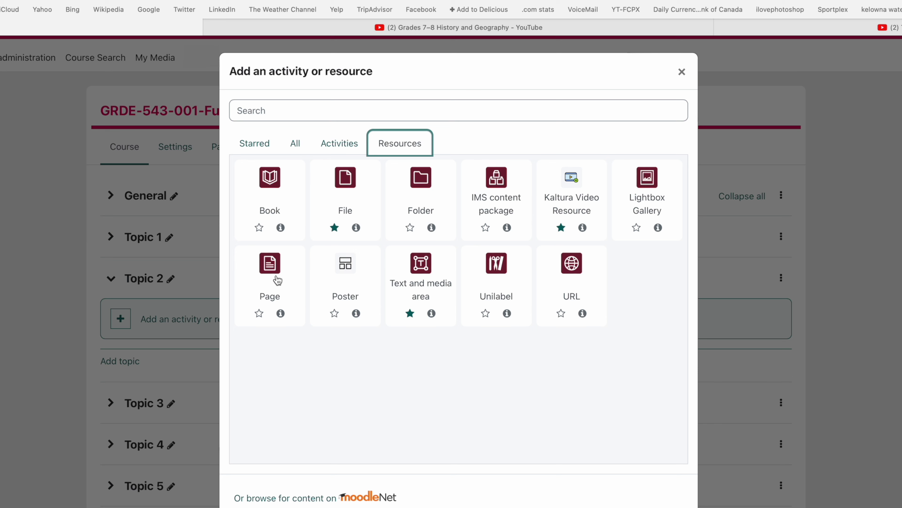
click(259, 313)
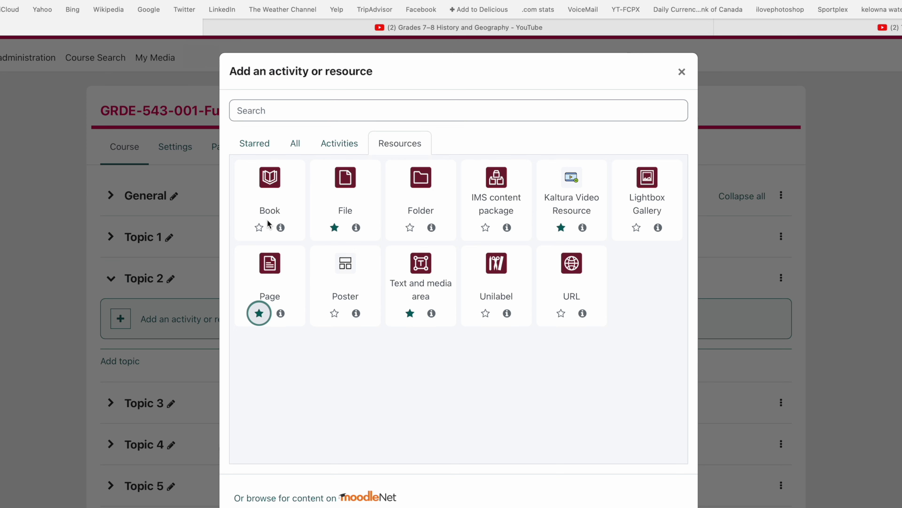
Start a new Page in Topic 2 from the Starred list.
click(258, 145)
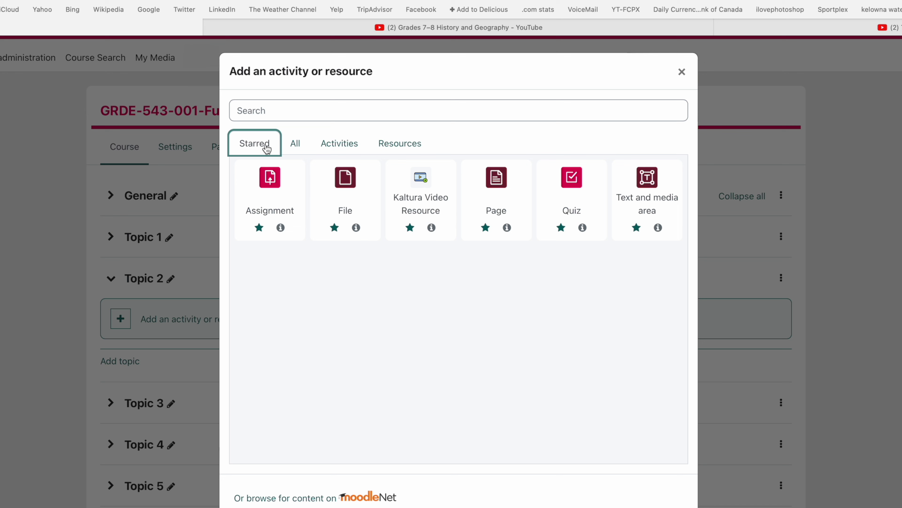
click(378, 291)
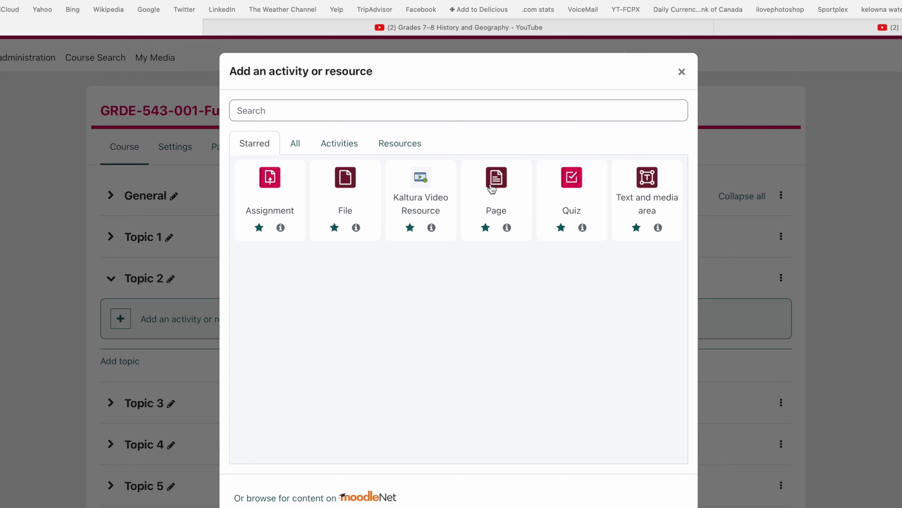
click(493, 234)
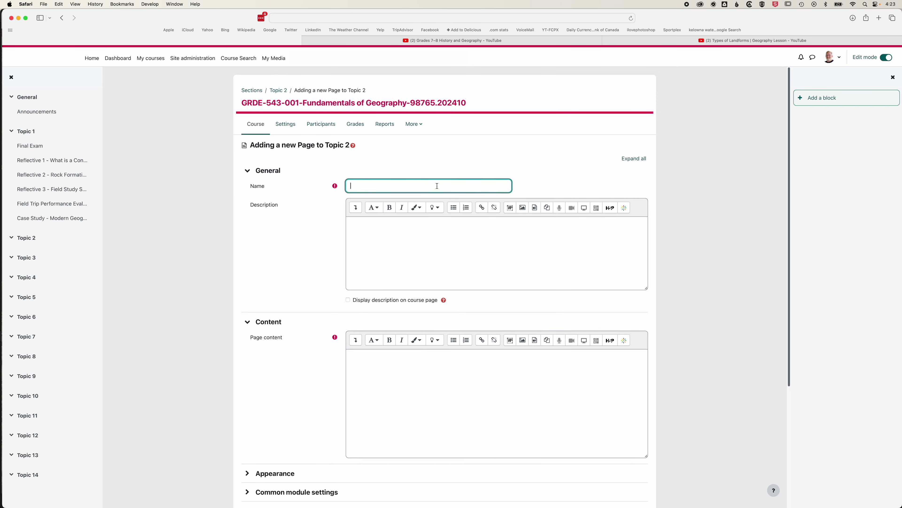
Name the page 'Introduction to Landforms' and paste the geography sentence as its description.
text(Introduction to Landforms)
click(369, 225)
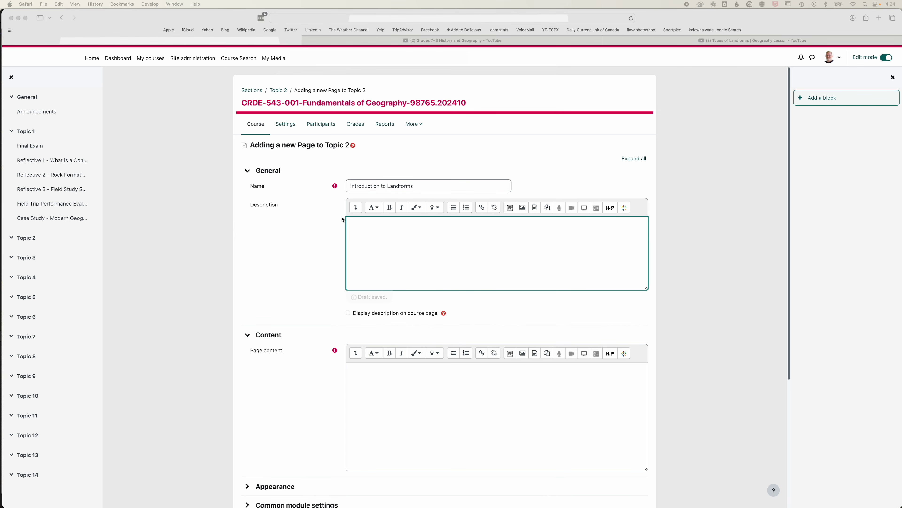
click(355, 223)
text(Geography is the study of the Earth’s landscapes, environments, and the relationships between people and their environments.)
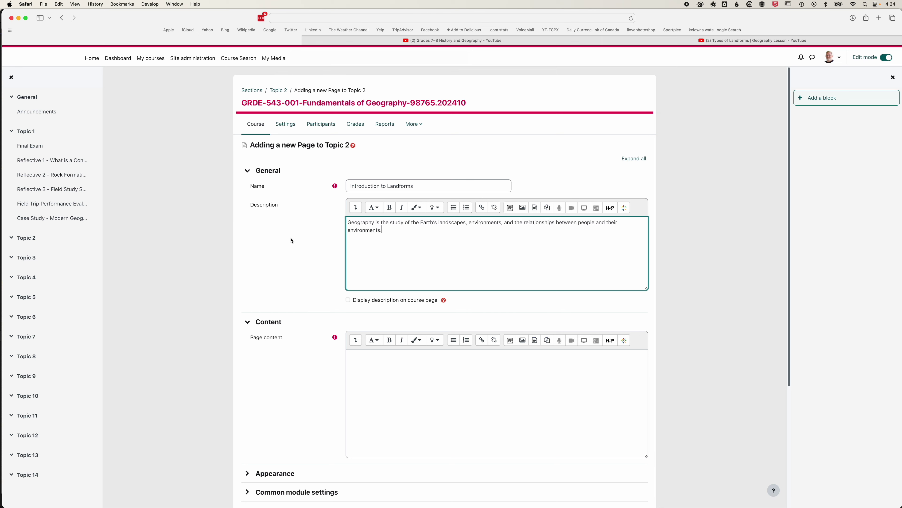
Paste the landform paragraphs into Page content, with a new line after the first paragraph.
click(354, 359)
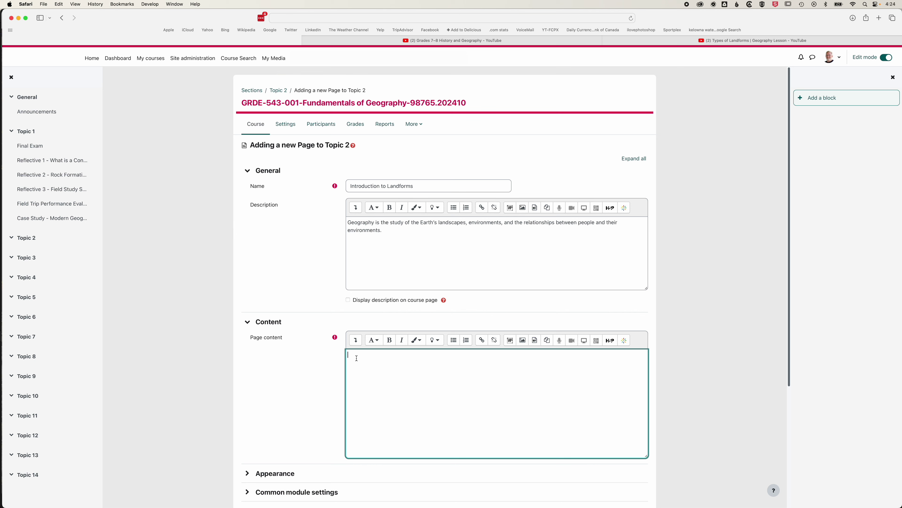
click(511, 342)
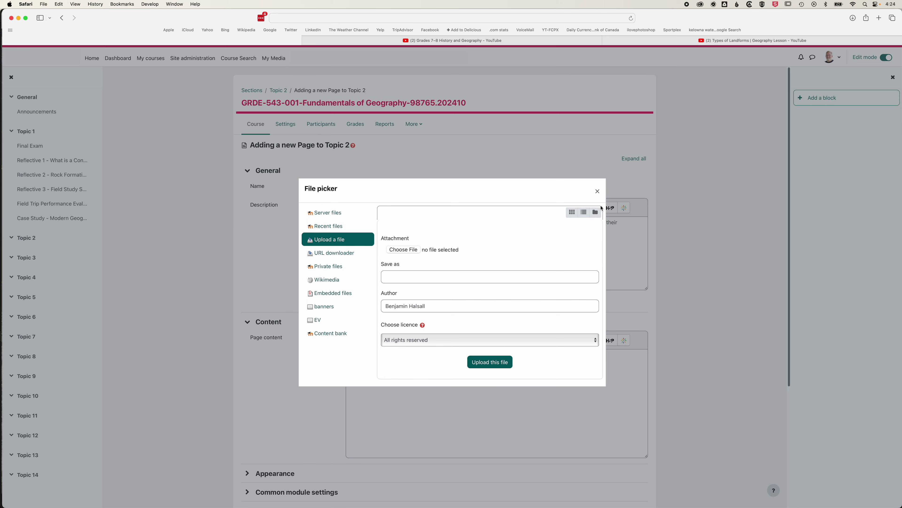
click(598, 192)
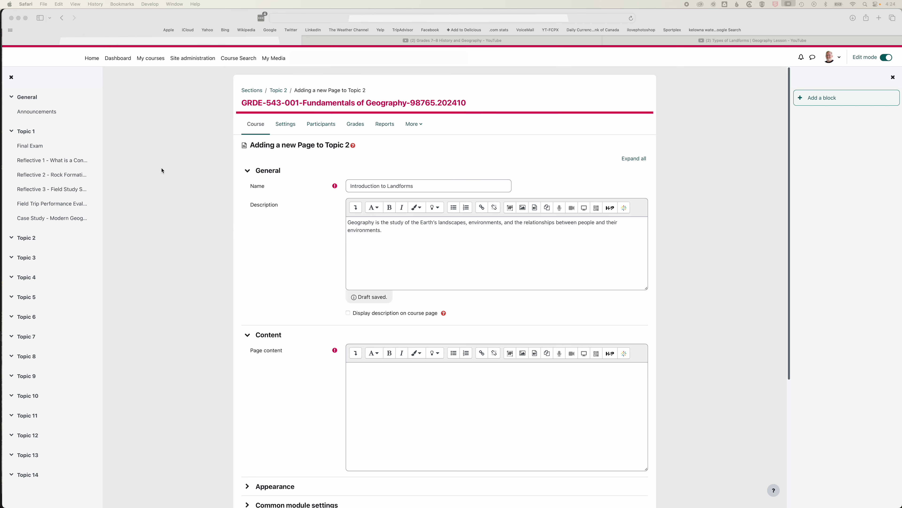
click(383, 395)
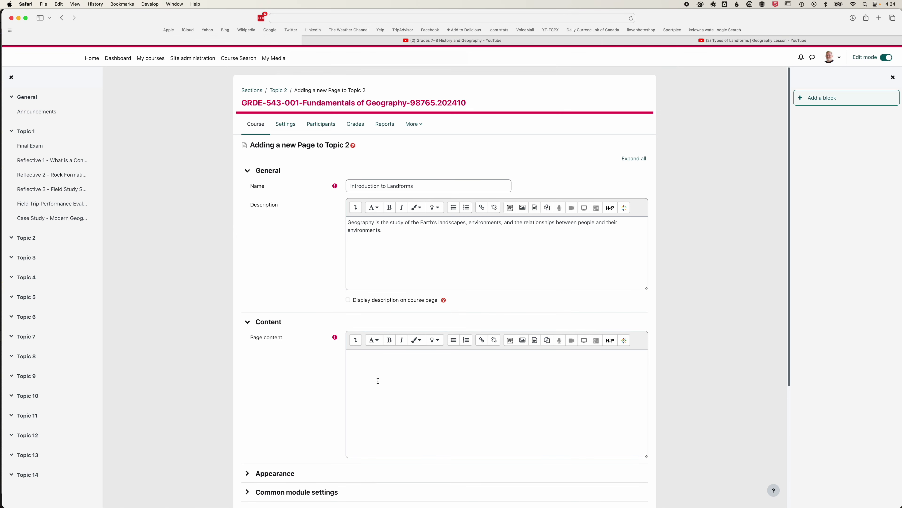
key(super+v)
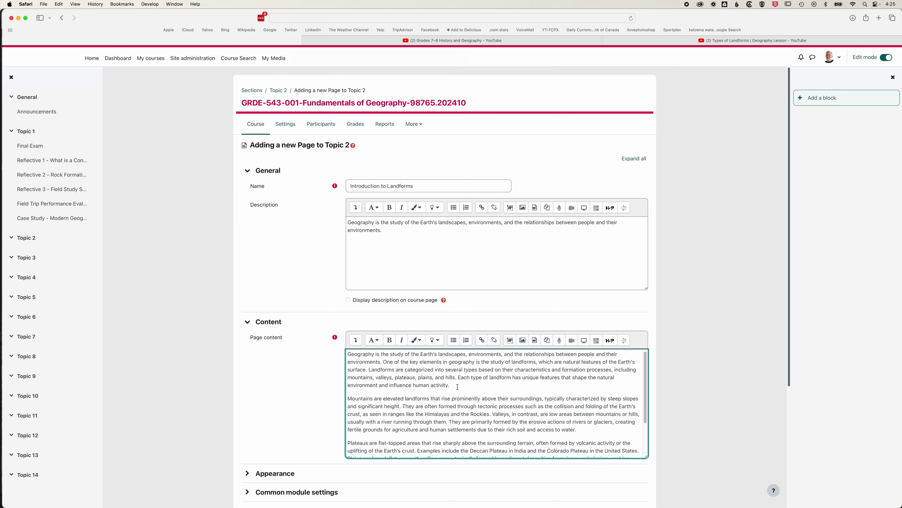
key(Return)
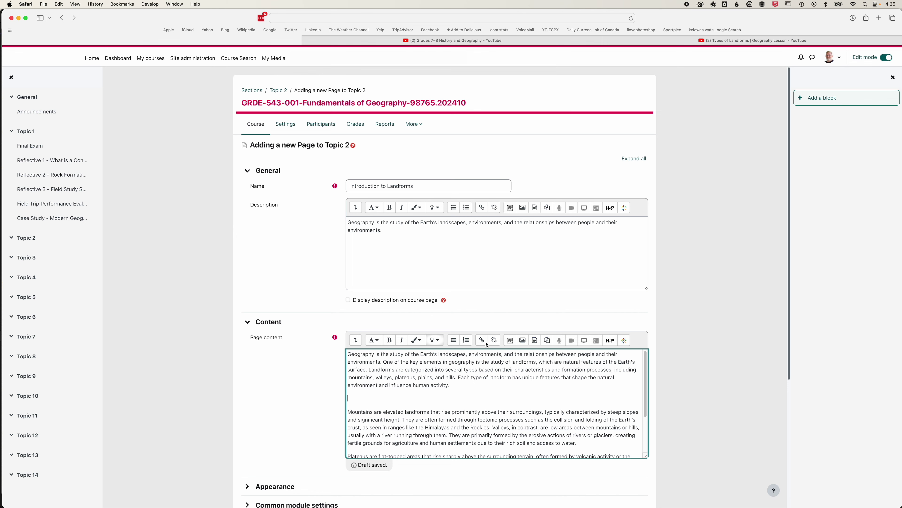
Upload landforms-scotland.jpg into the page content's image dialog.
click(523, 342)
click(512, 238)
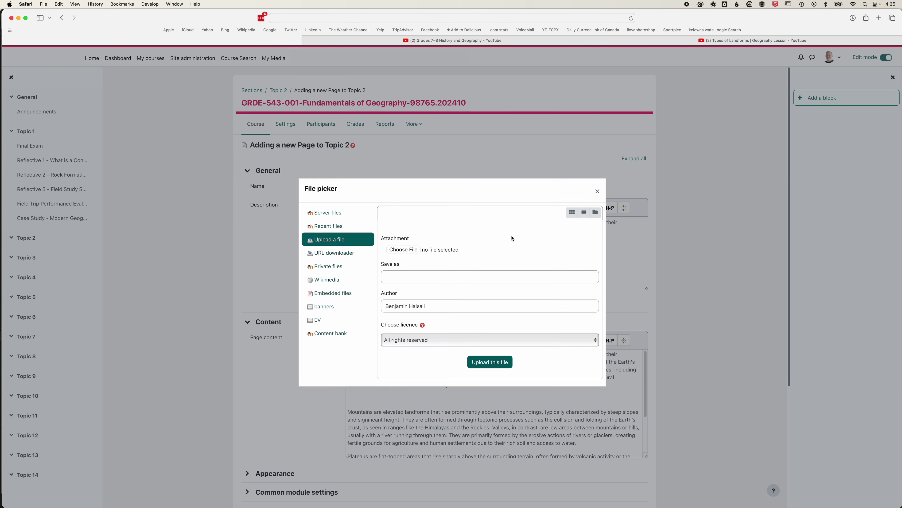
click(404, 249)
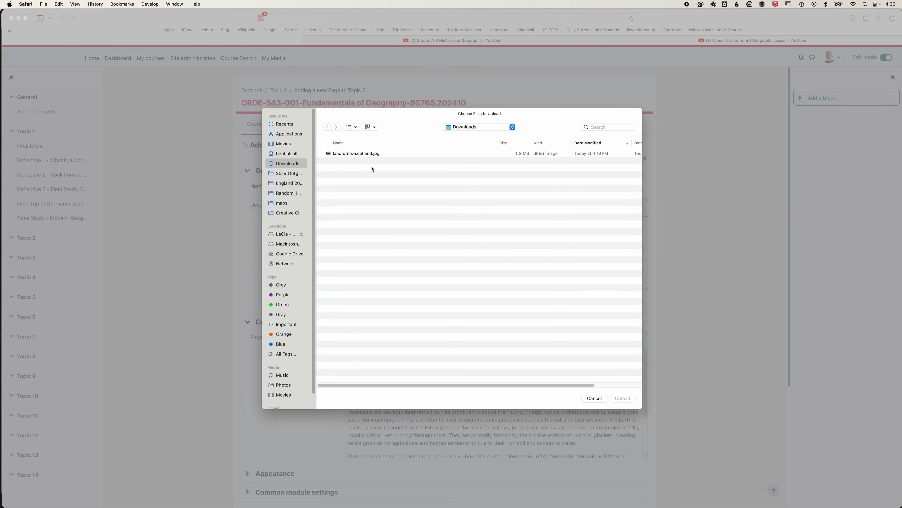
click(356, 154)
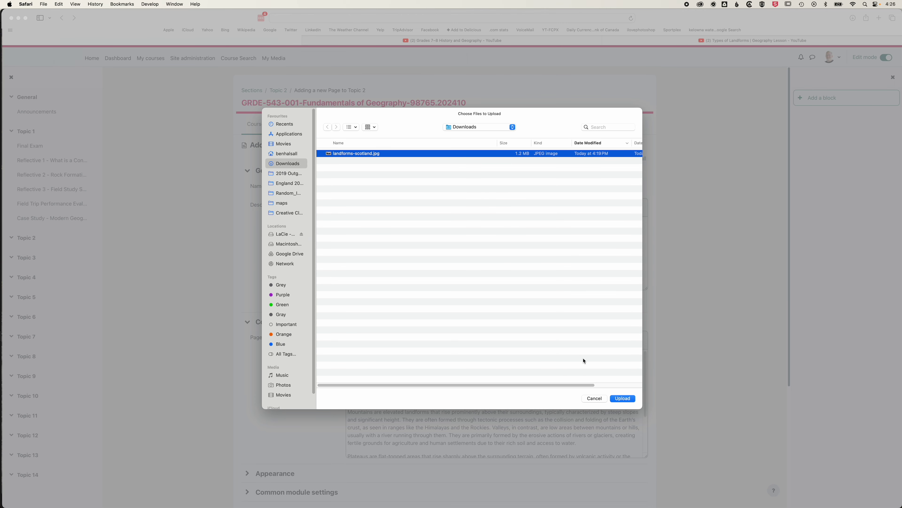
click(628, 400)
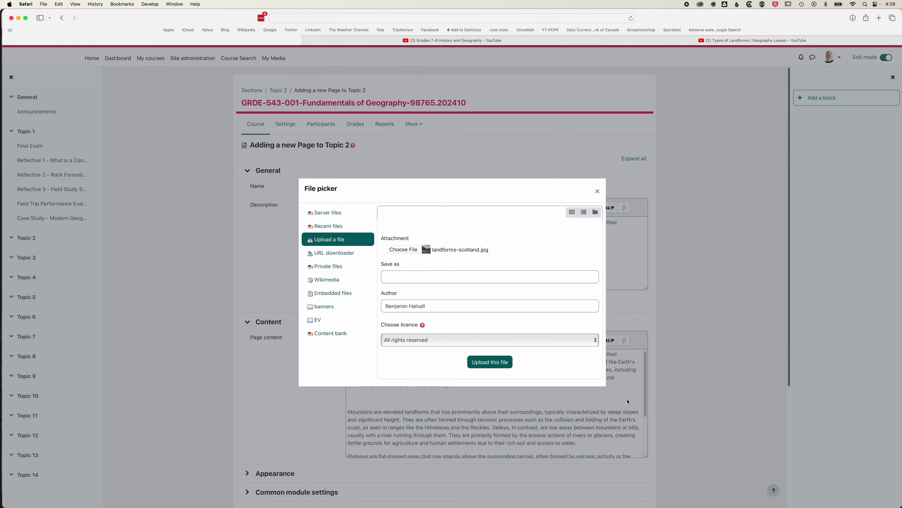
click(492, 363)
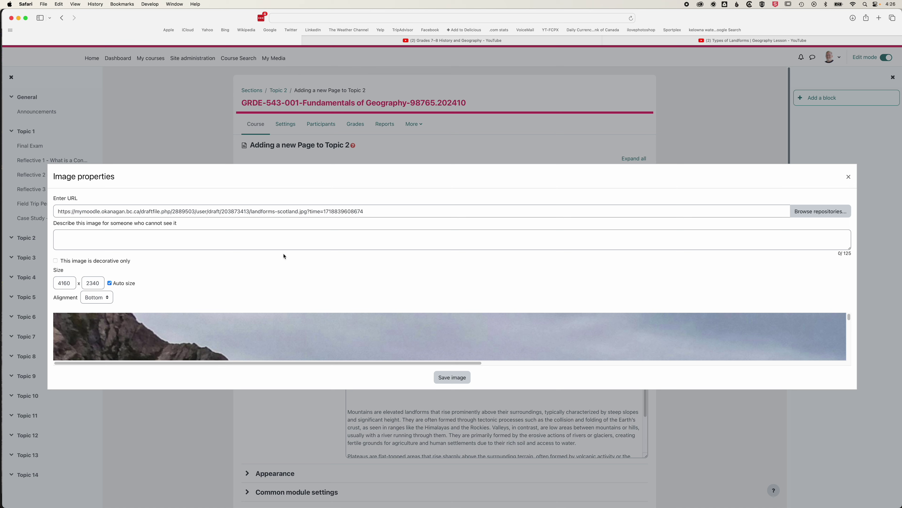
Give the image alt text 'This is a photograph of landforms in Scotland' and insert it.
click(173, 240)
text(This is a )
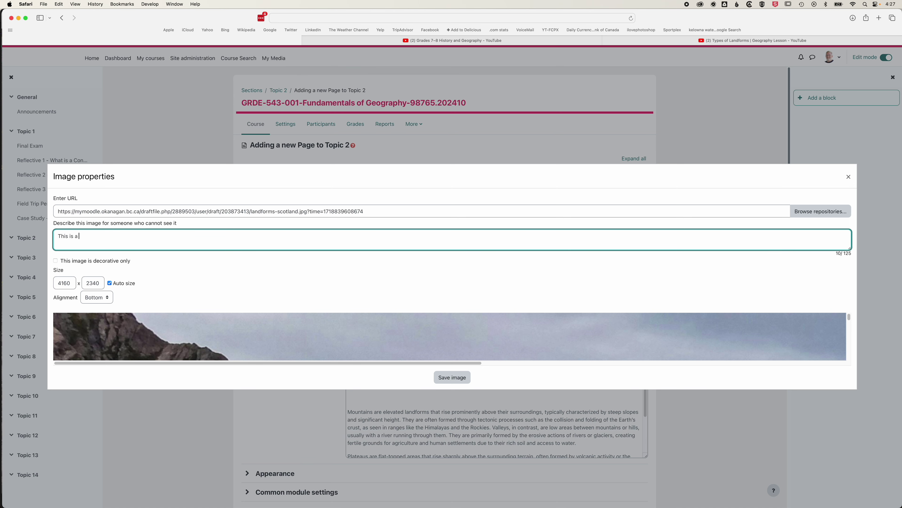
text(photograph of landforms in Scotland.)
click(455, 381)
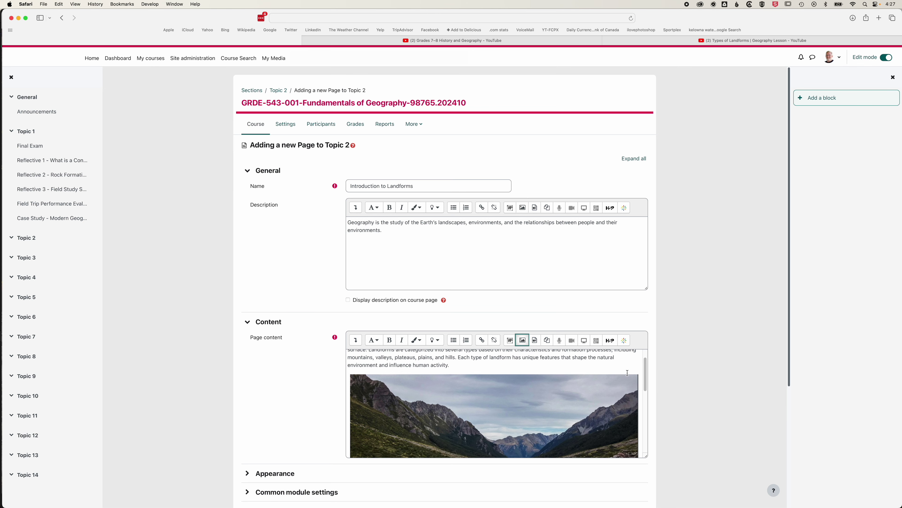
Set completion tracking to 'Show activity as complete when conditions are met'.
scroll(638, 347, down, 5)
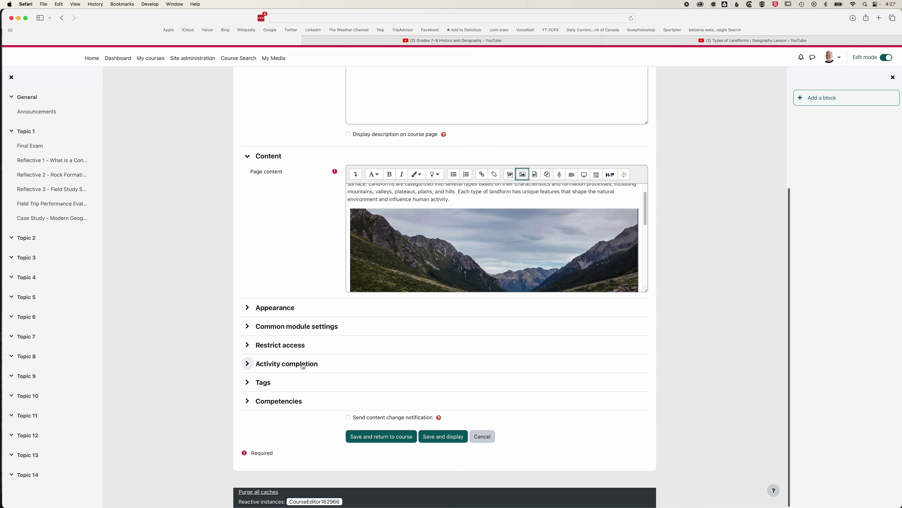
click(250, 364)
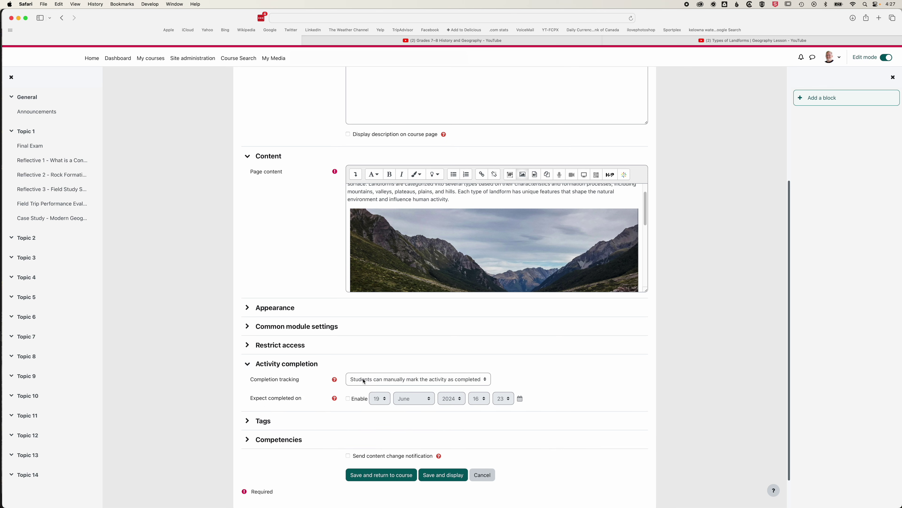
click(443, 381)
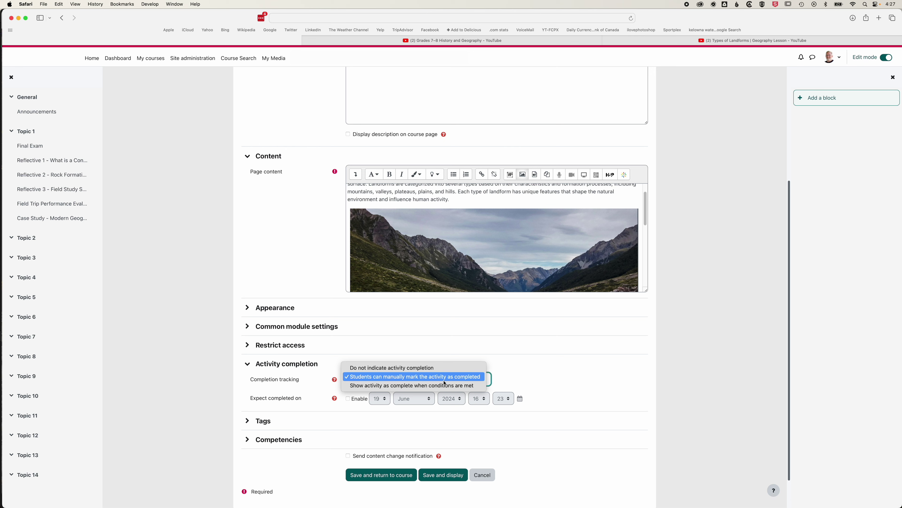
click(426, 387)
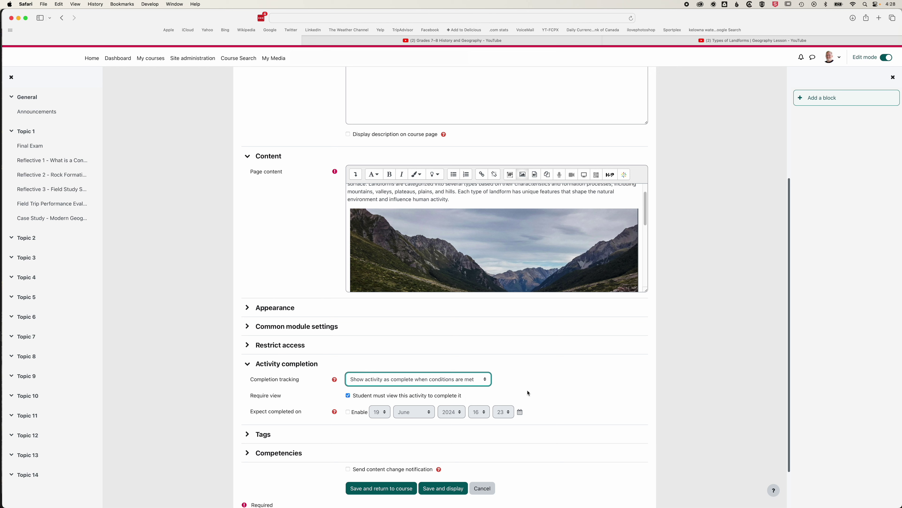
click(513, 399)
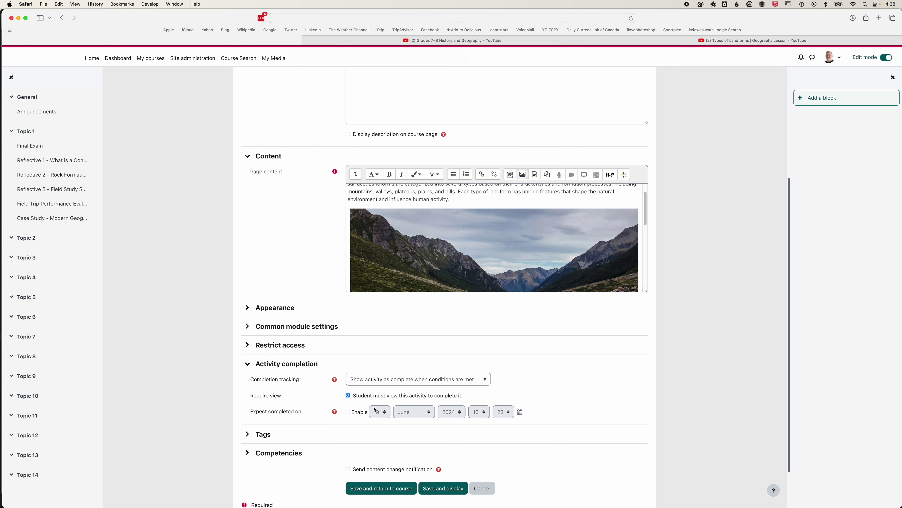
Expect completion by 19 July 2024 and display the description on the course page.
scroll(375, 409, down, 3)
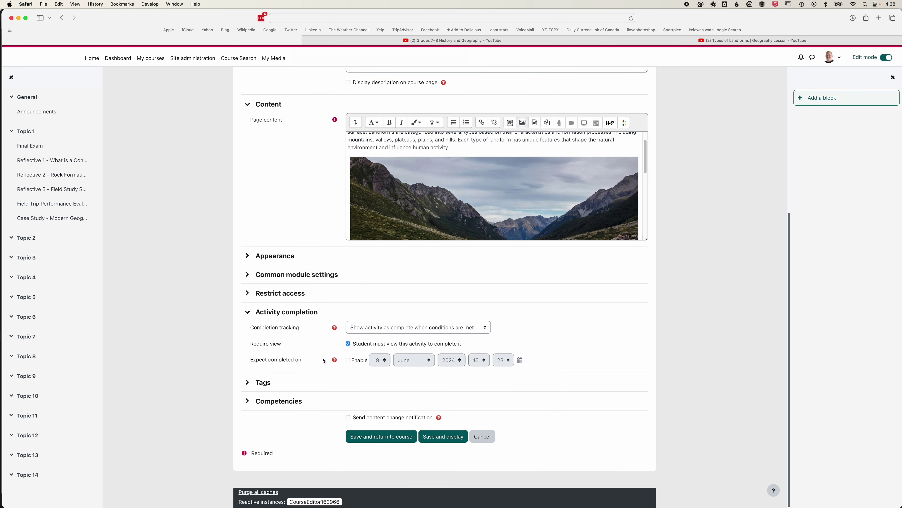
click(349, 360)
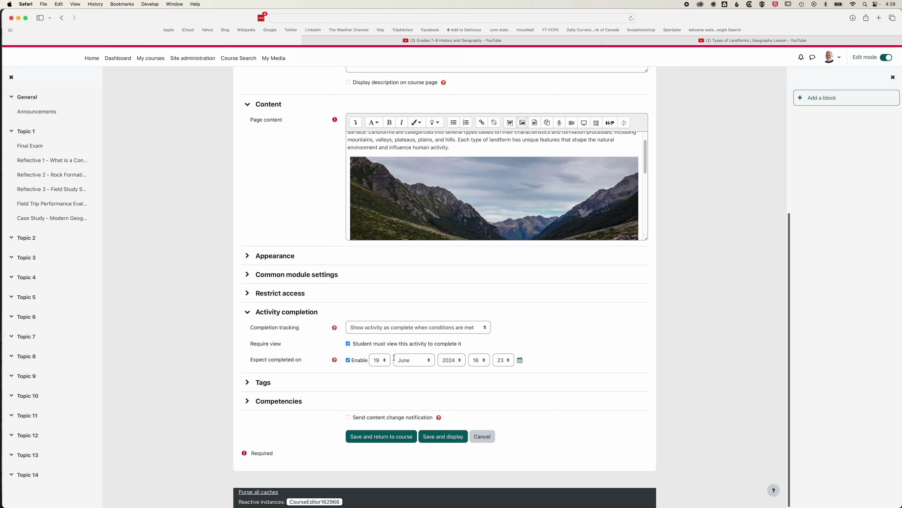
click(405, 360)
click(413, 368)
click(579, 329)
scroll(568, 308, up, 6)
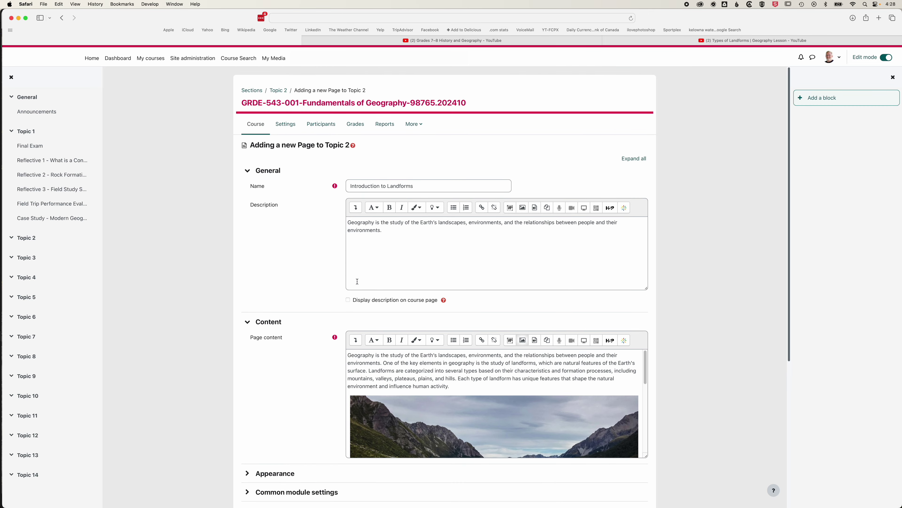
click(348, 301)
scroll(341, 313, down, 7)
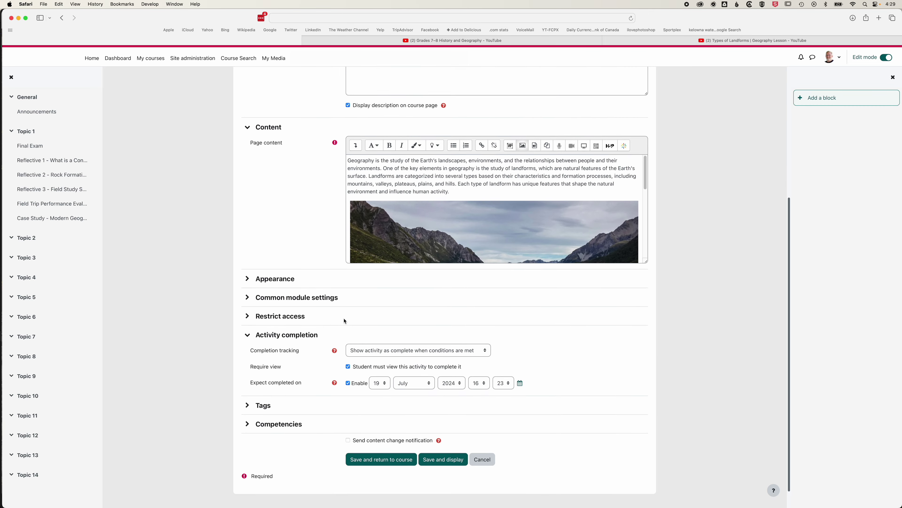
Save and display the Introduction to Landforms page.
click(449, 437)
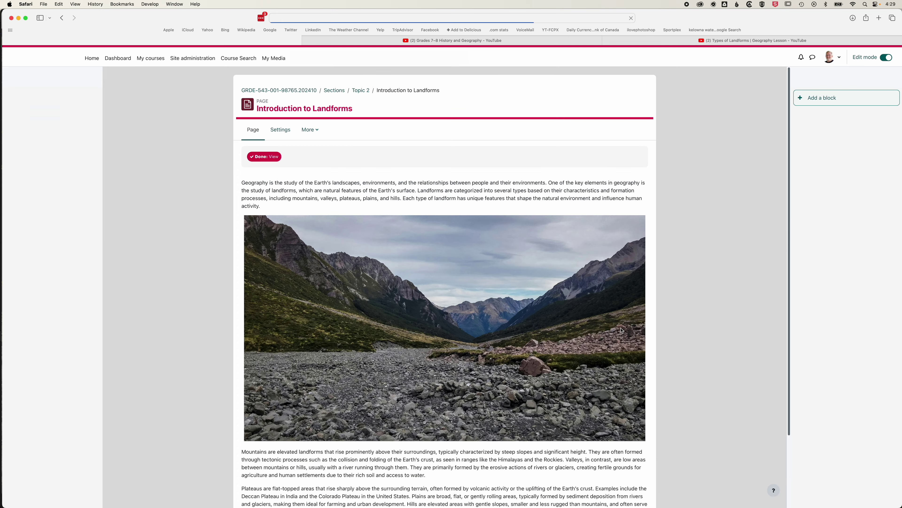
scroll(670, 282, down, 5)
scroll(666, 298, up, 5)
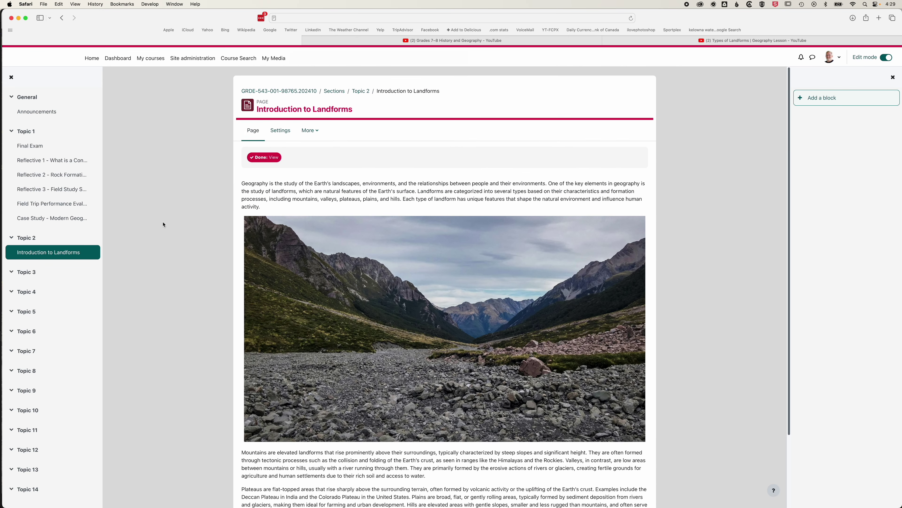
Start another Page in Topic 2 named 'Landforms Video Resources'.
click(16, 238)
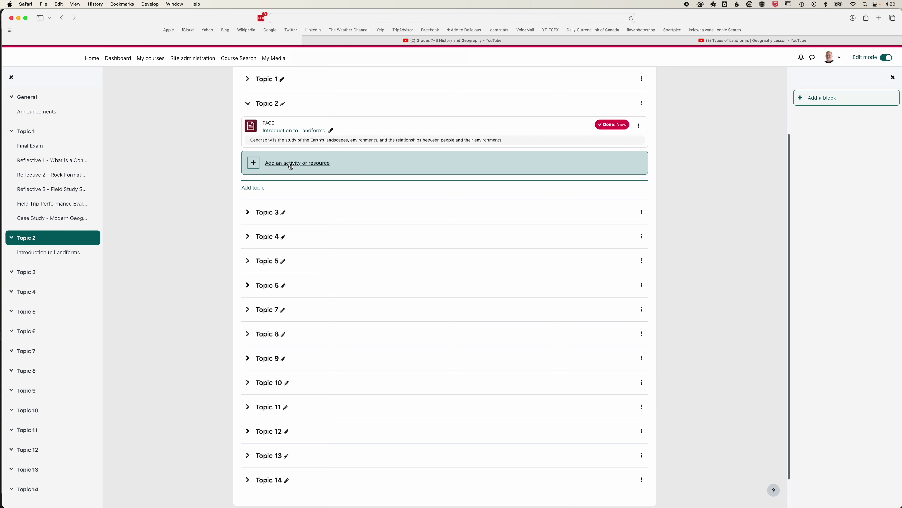
click(290, 166)
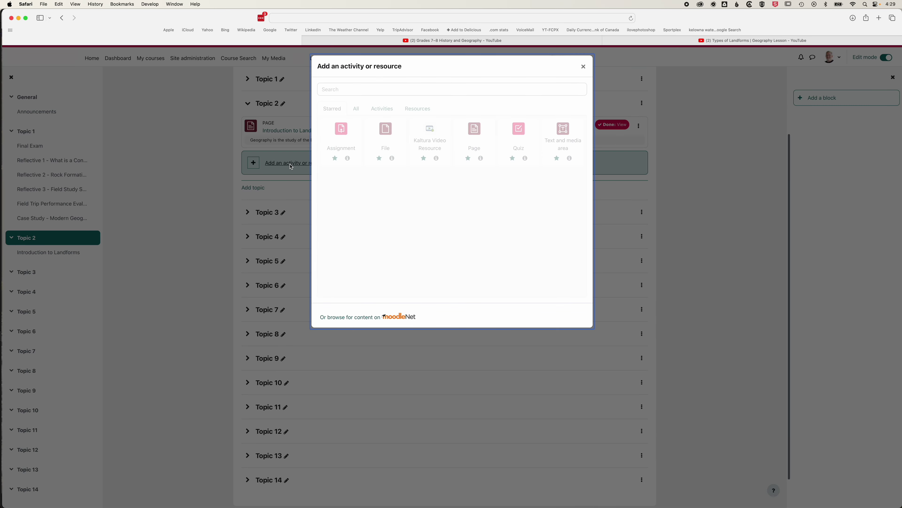
click(477, 131)
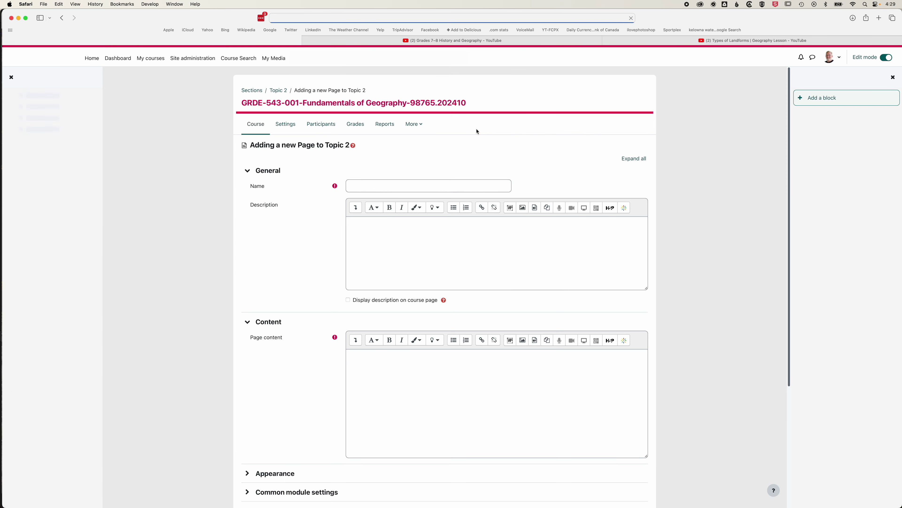
click(399, 185)
text(Landf)
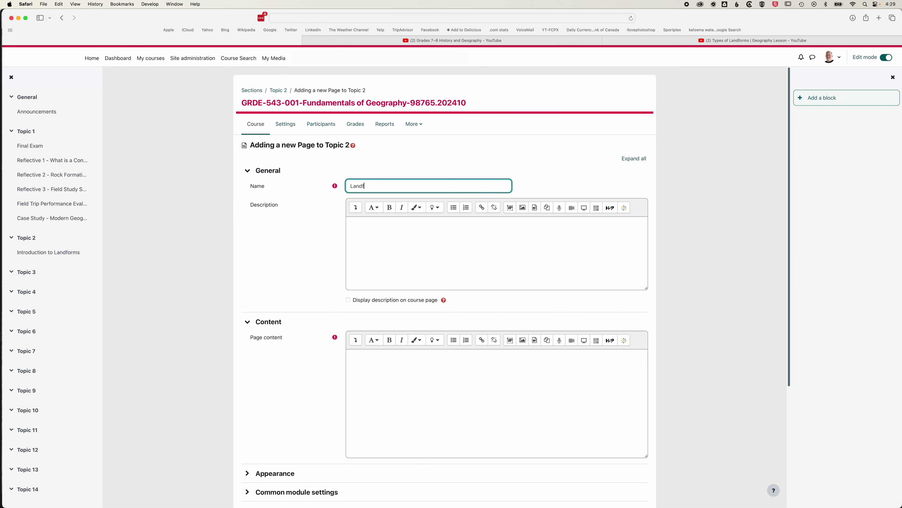
text(orms Video Resources)
Add the description 'Please review this ahead of class.' and display it on the course page.
click(348, 221)
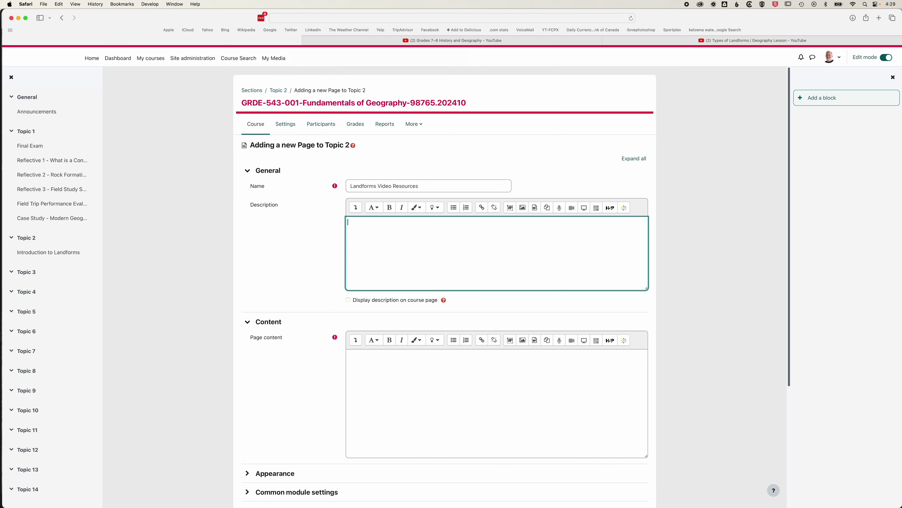
text(Please review this ahead of class.)
click(362, 299)
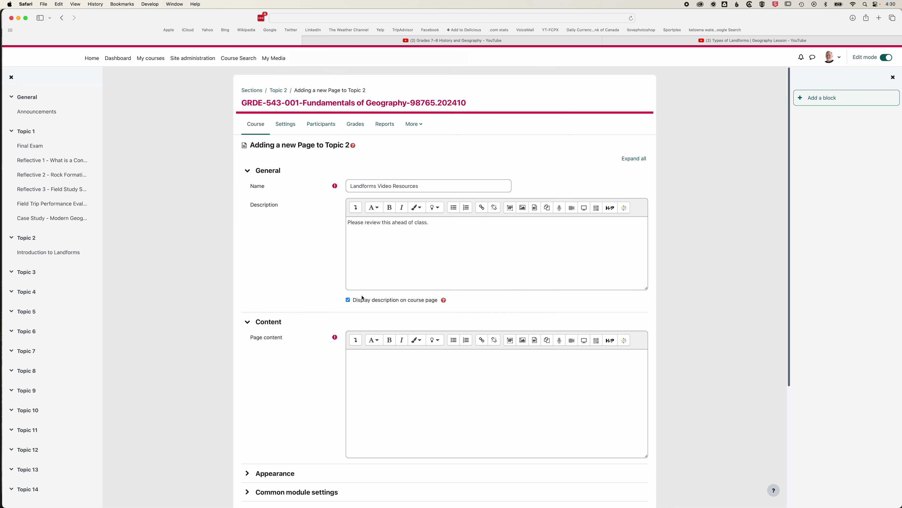
scroll(368, 270, down, 5)
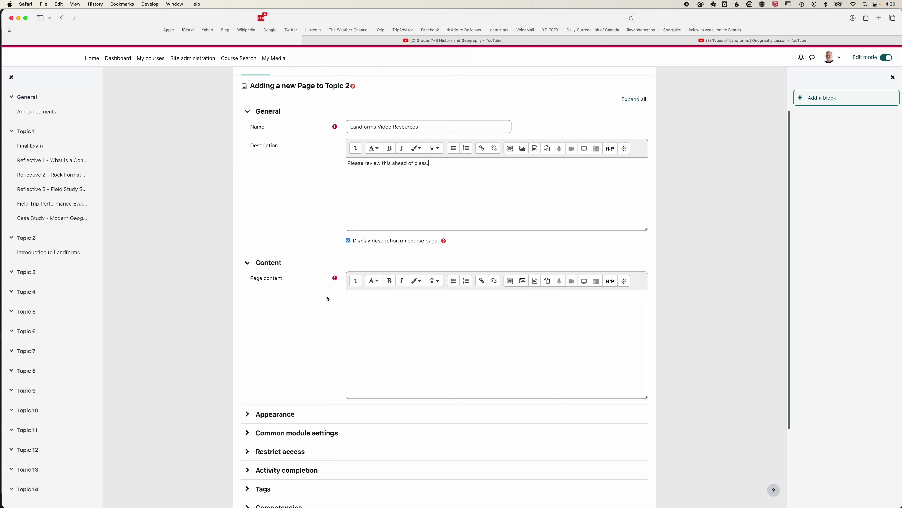
click(362, 258)
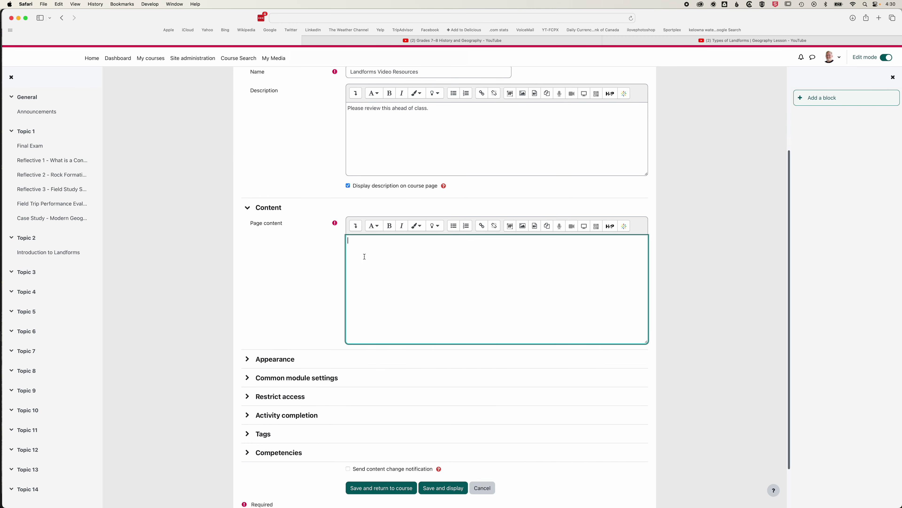
In Page content, open Kaltura media and choose Add New > YouTube.
click(625, 226)
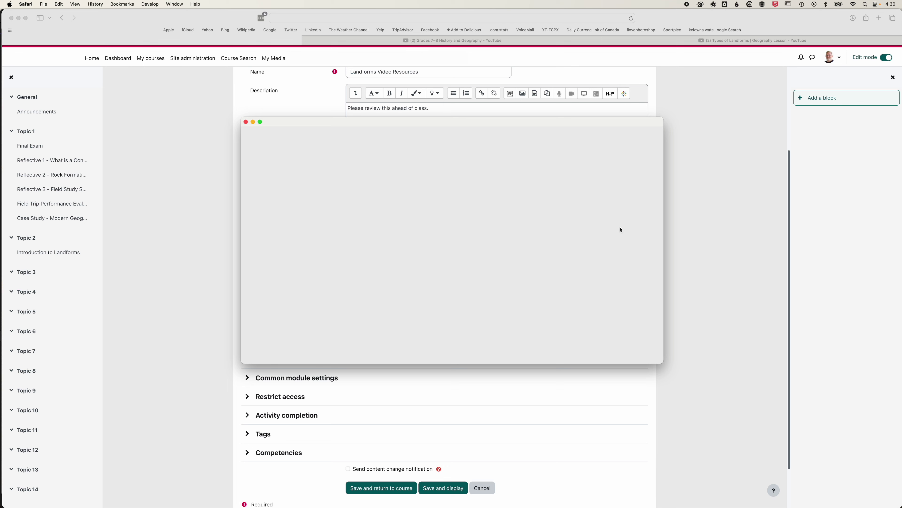
click(625, 170)
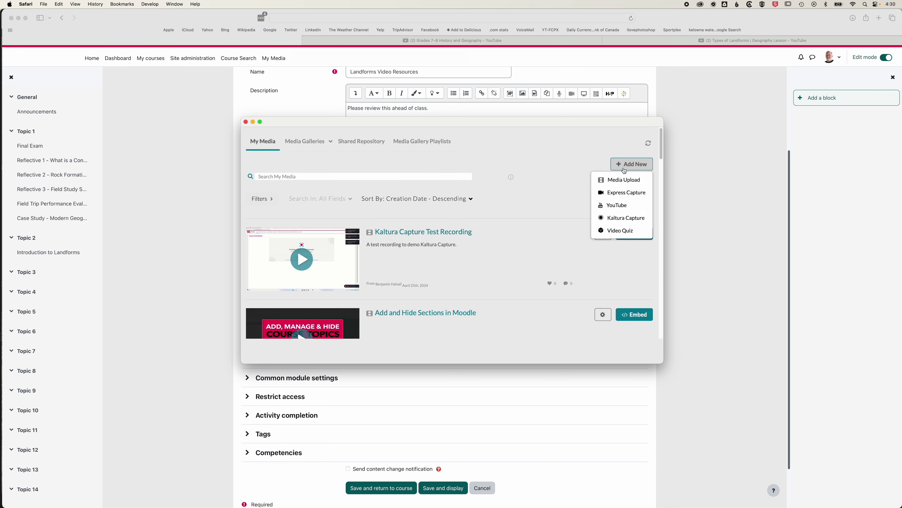
click(619, 207)
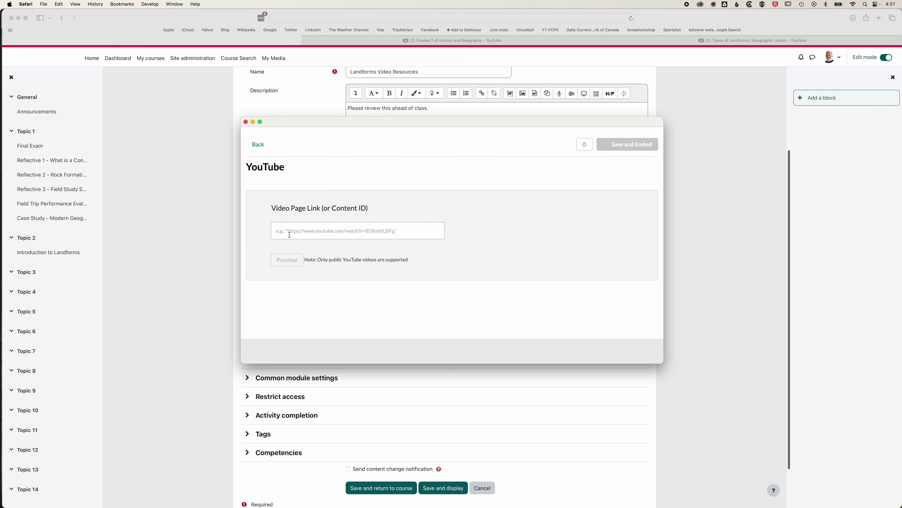
click(282, 231)
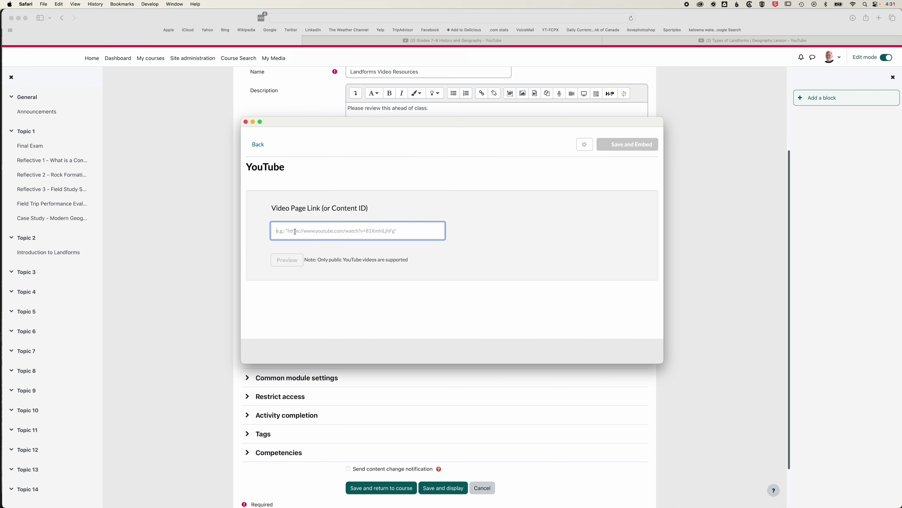
Copy the Grades 7–8 History and Geography video's URL into the Video Page Link field.
click(396, 41)
key(super+l)
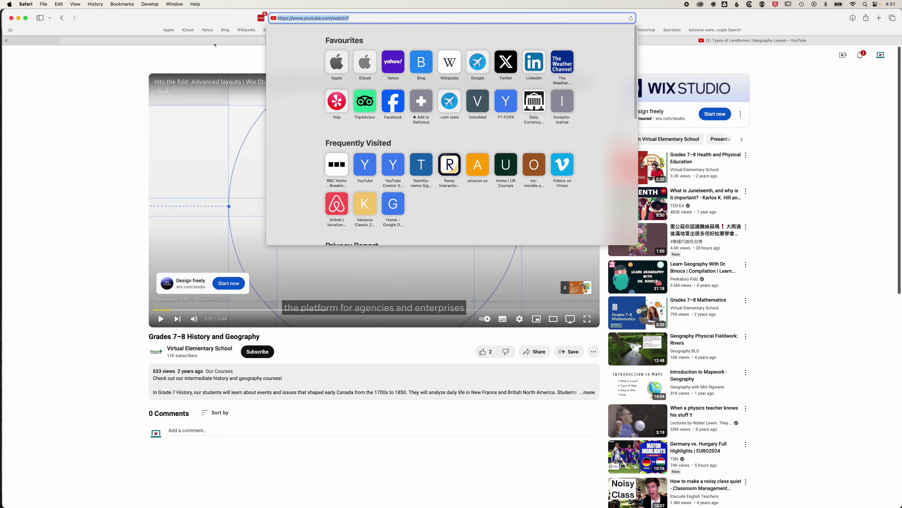
click(210, 41)
text(https://www.youtube.com/watch?v=I90G5DCyC5M)
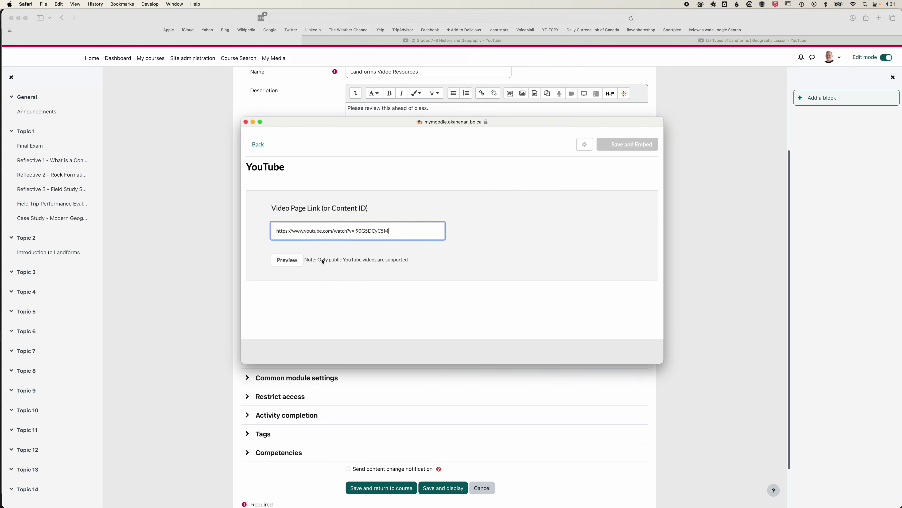
Preview the Grades 7–8 History and Geography video, review its details, and Save and Embed.
click(287, 260)
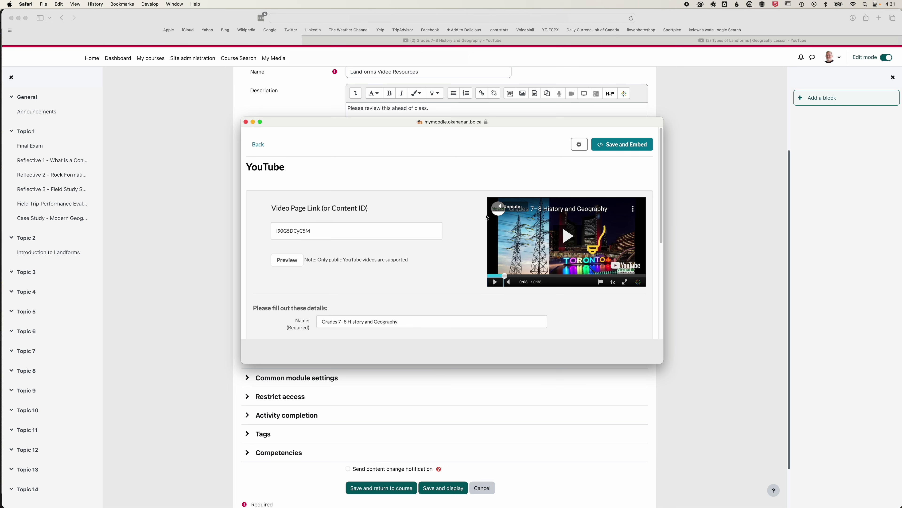
scroll(479, 234, down, 5)
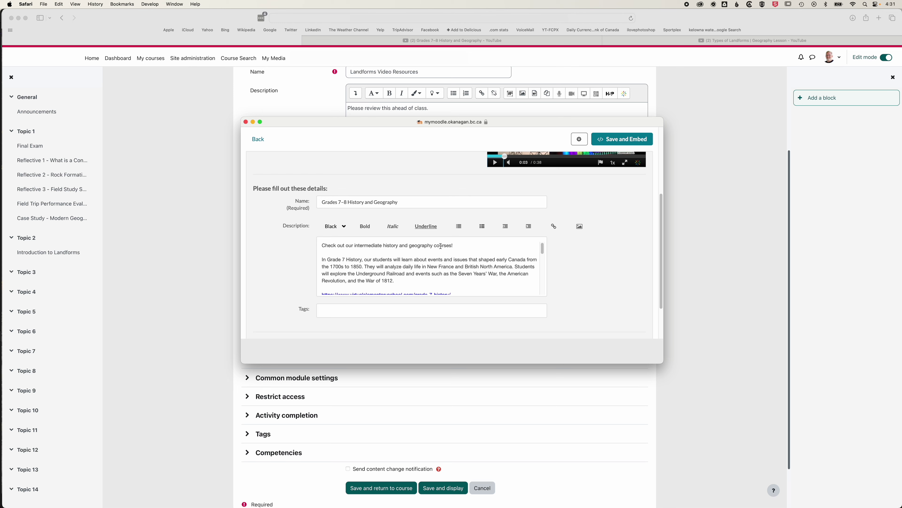
scroll(441, 261, down, 10)
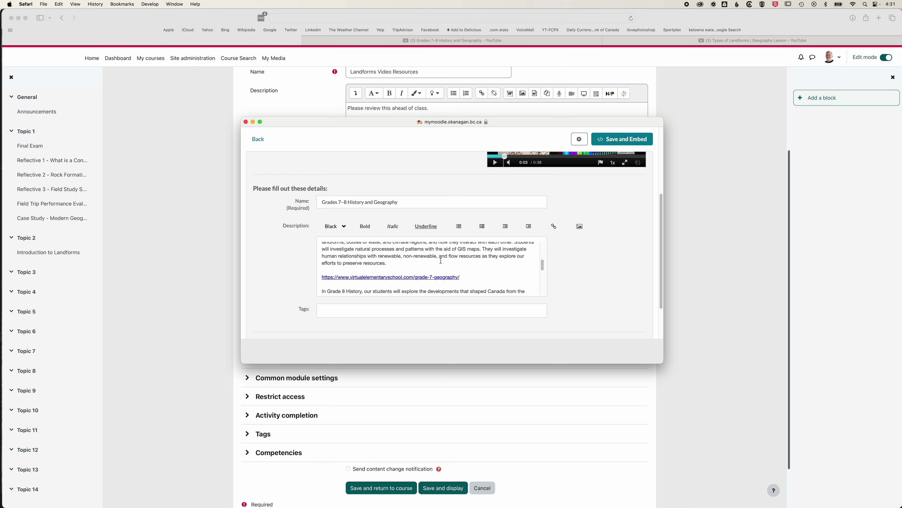
scroll(461, 265, down, 4)
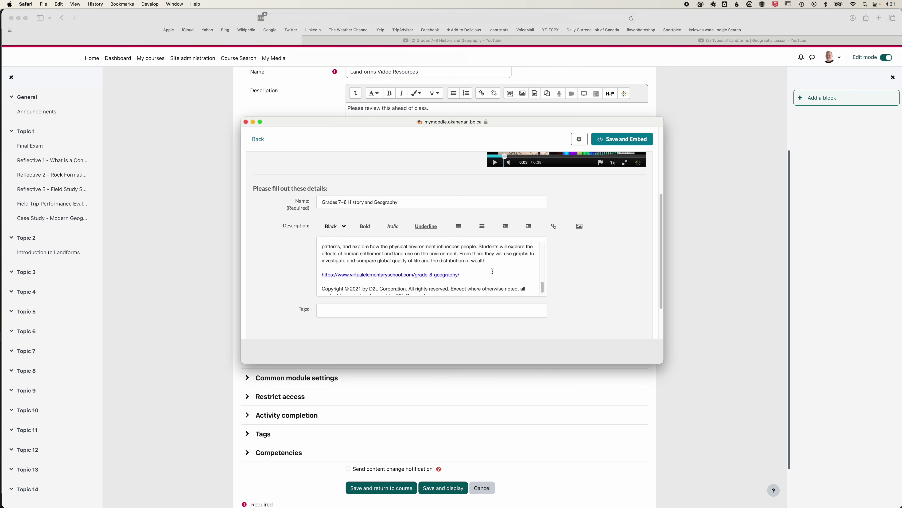
click(624, 139)
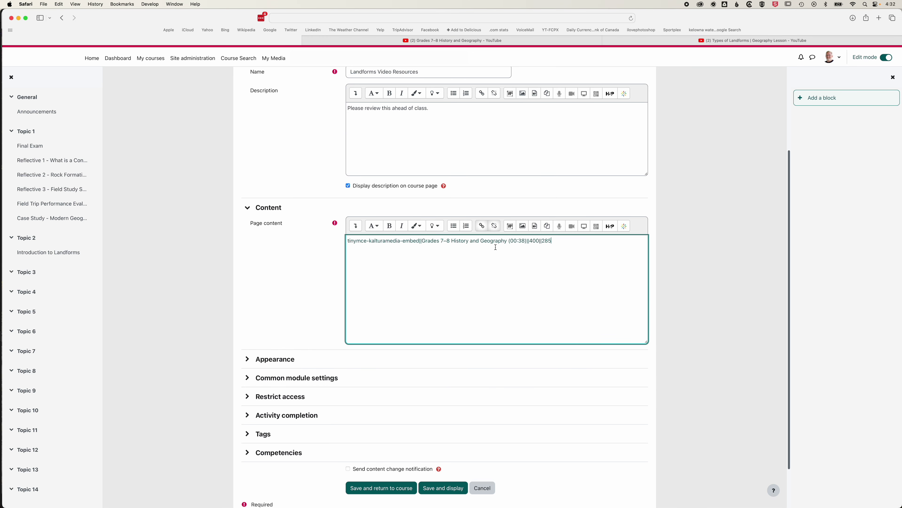
Add the line 'Please review these videos on the topic of Landforms ahead of class.' above the video.
key(Return)
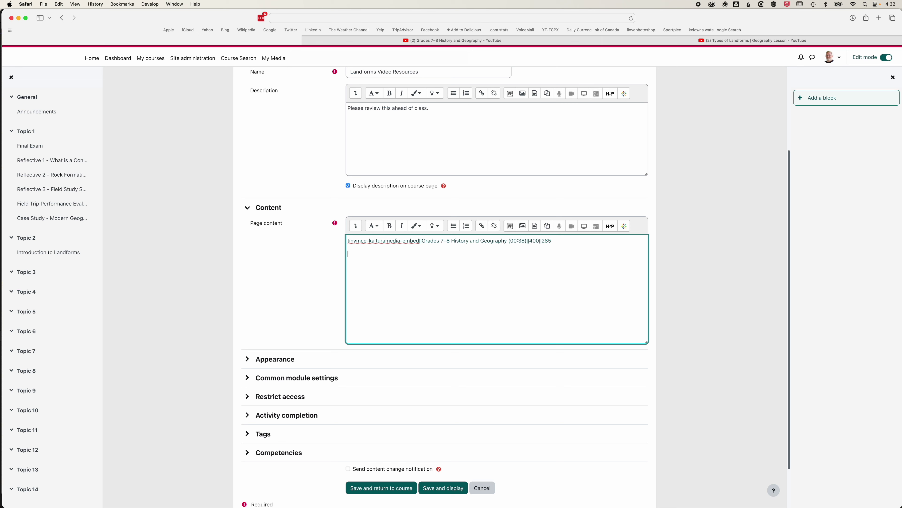
click(348, 240)
key(Return)
key(Up)
text(Please review these videos on the to)
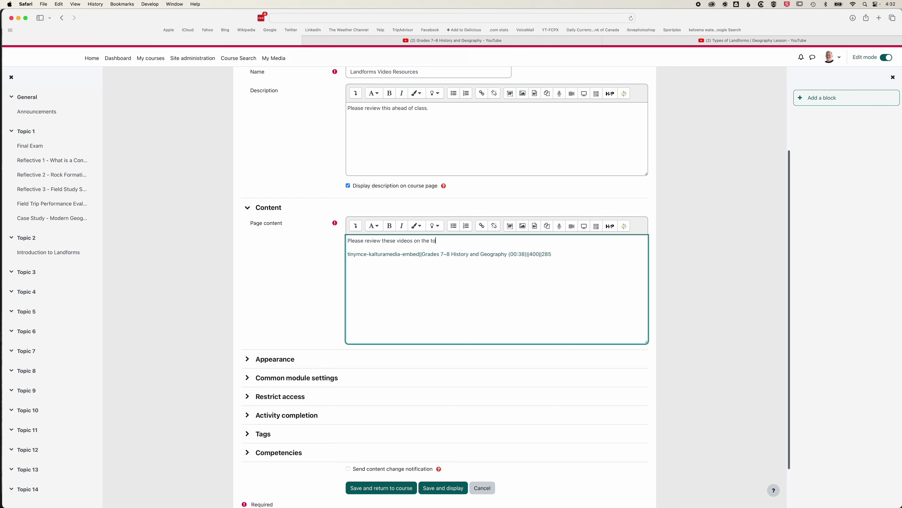
text(pic of Landforms ahead of class.)
click(348, 266)
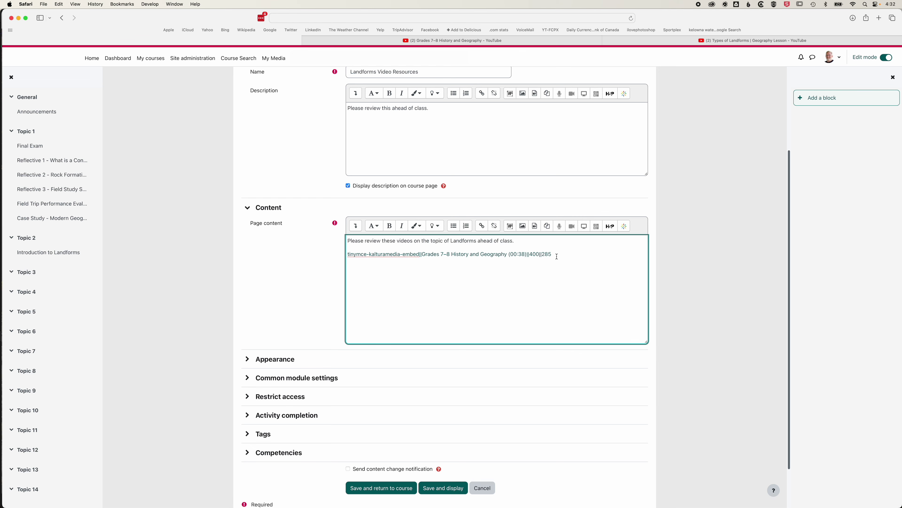
click(624, 227)
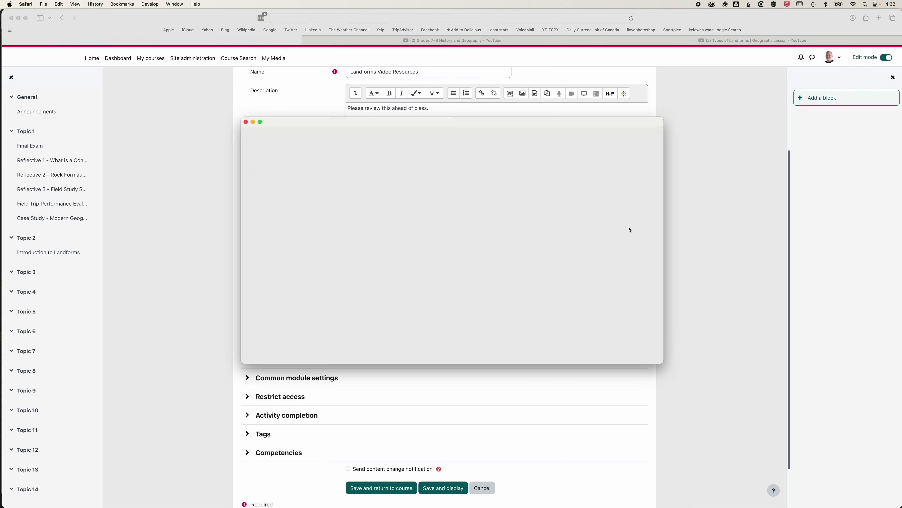
Copy the Types of Landforms | Geography Lesson video's URL from YouTube.
click(643, 41)
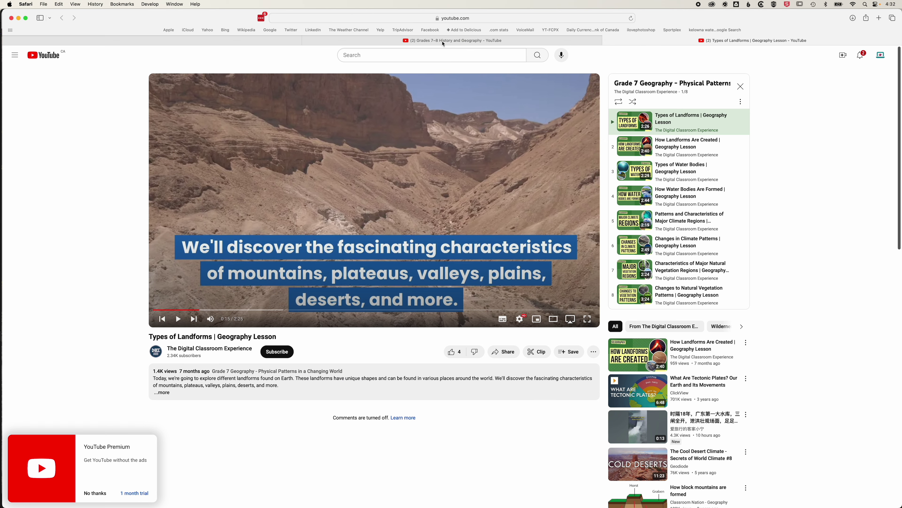
click(478, 18)
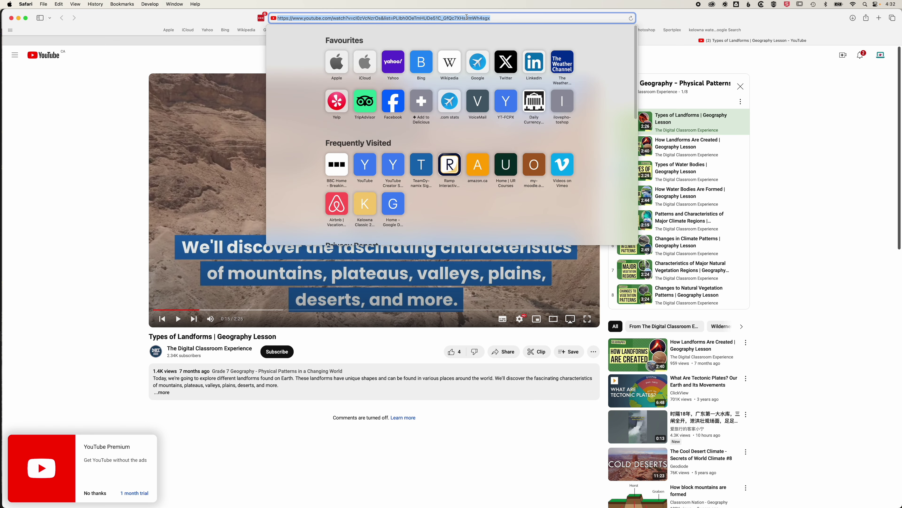
key(Escape)
click(262, 17)
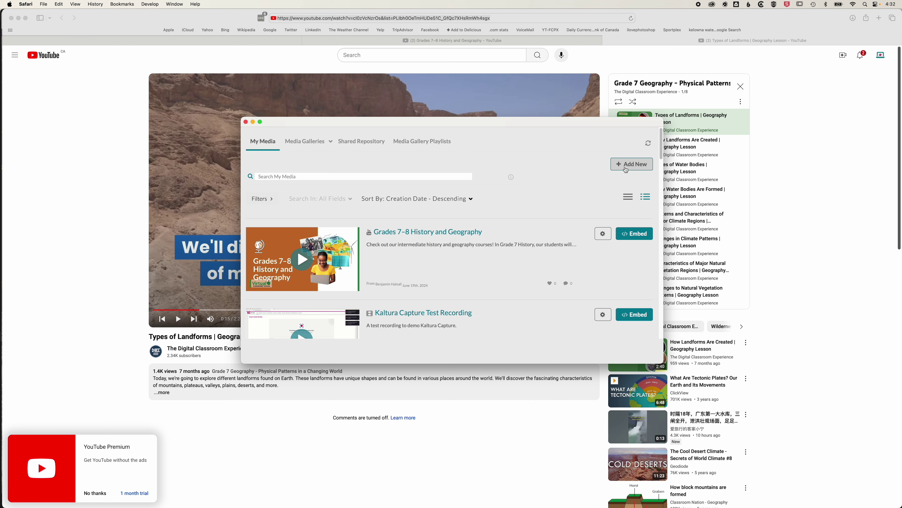
Add the Types of Landforms video as a new Kaltura YouTube item, preview it, and embed it.
click(627, 170)
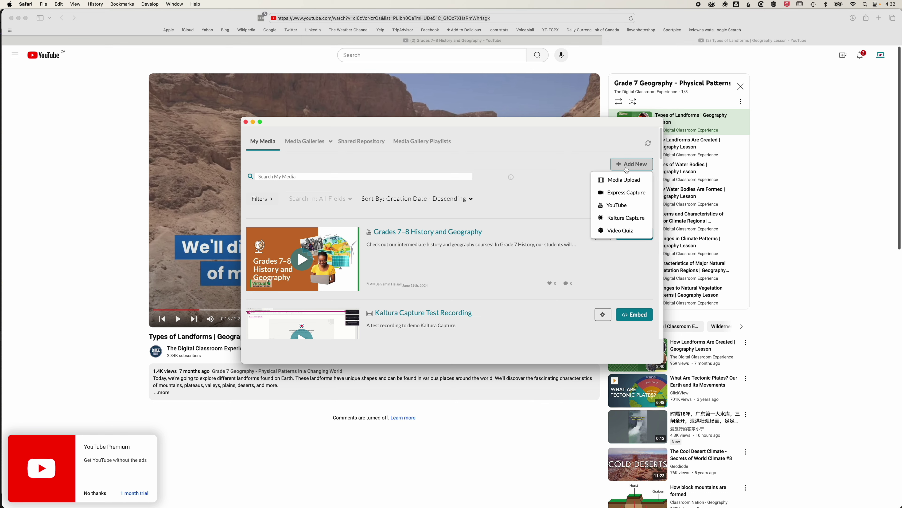
click(619, 206)
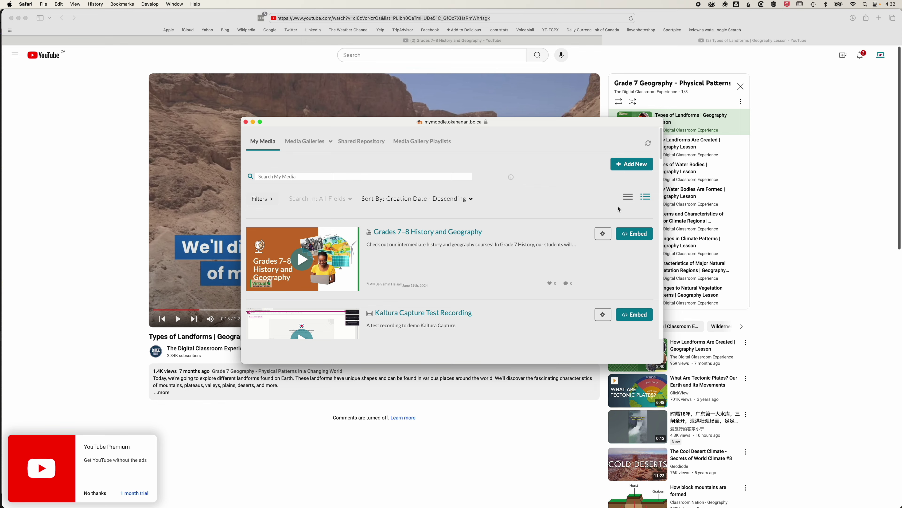
click(366, 235)
text(https://www.youtube.com/watch?v=cl0zVcNzrOs&list=PLIbh0OeTmHUDe51C_GfQc7XHsRmWh4sgx)
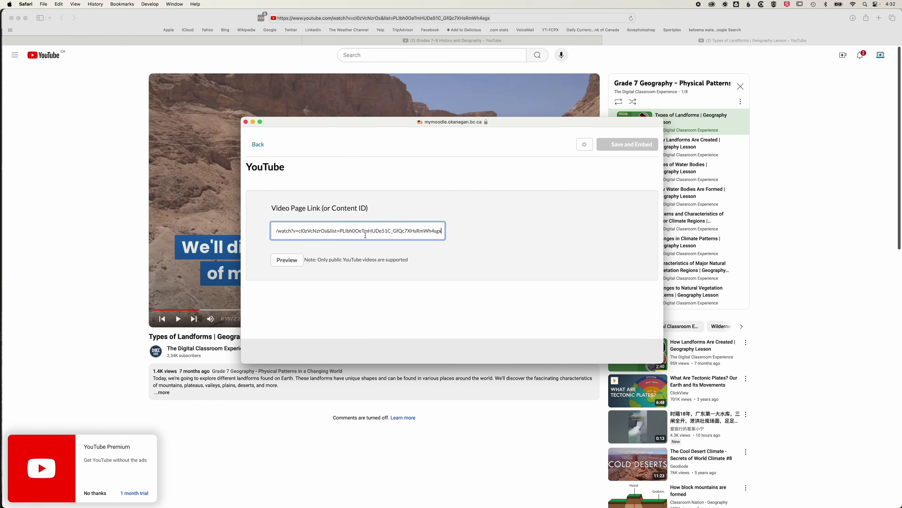
click(286, 265)
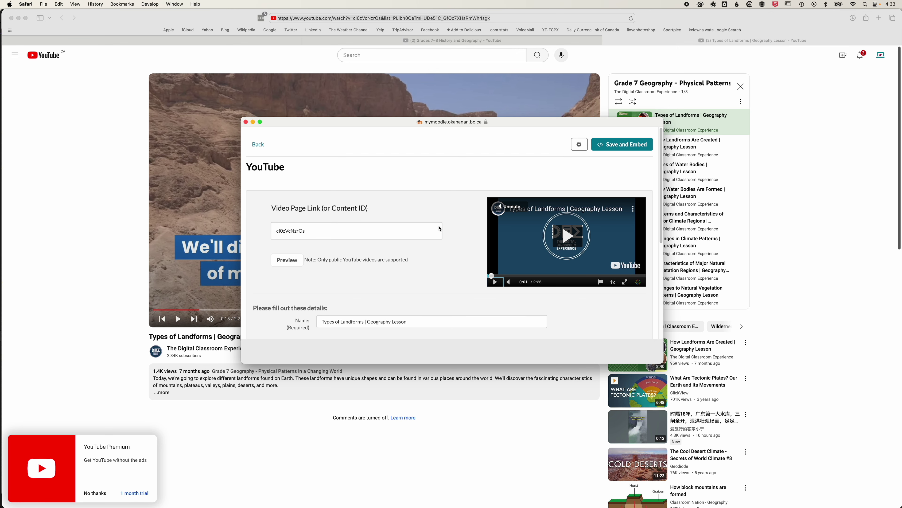
click(617, 152)
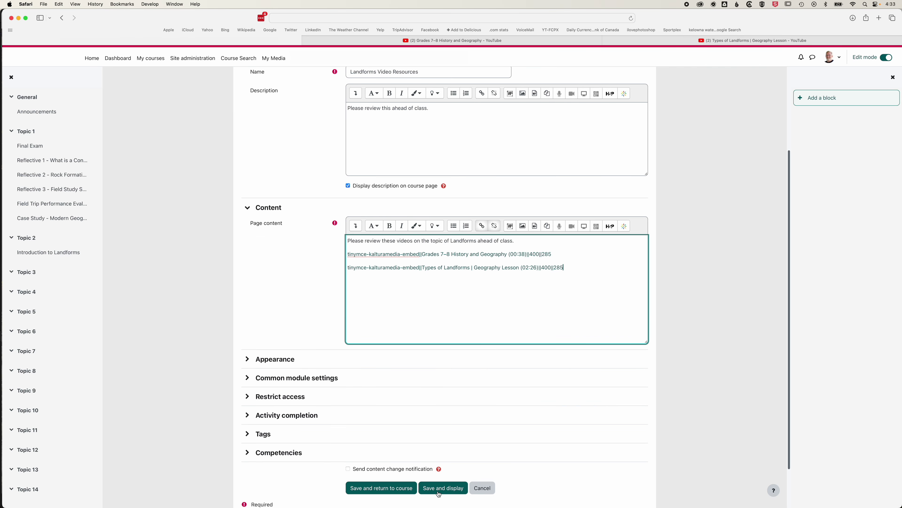
Save and display the Landforms Video Resources page, then go back to Topic 2 on the course page.
click(439, 493)
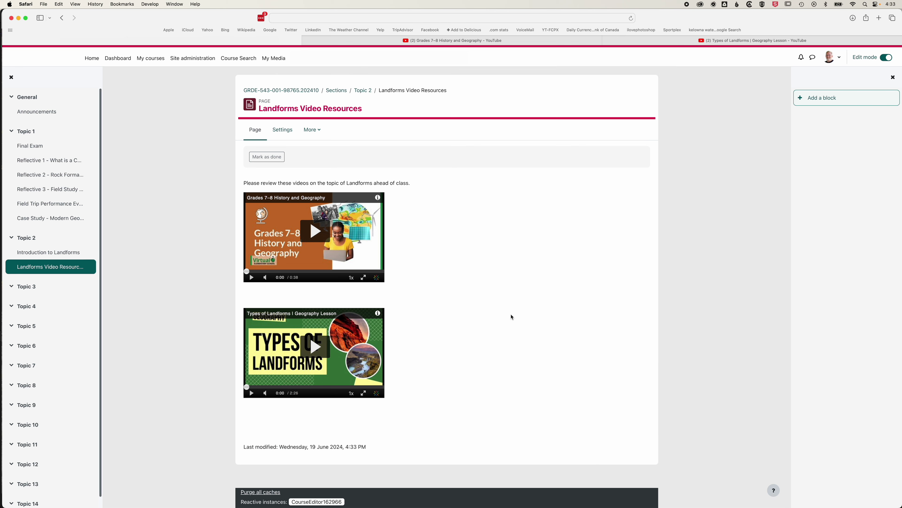
click(363, 91)
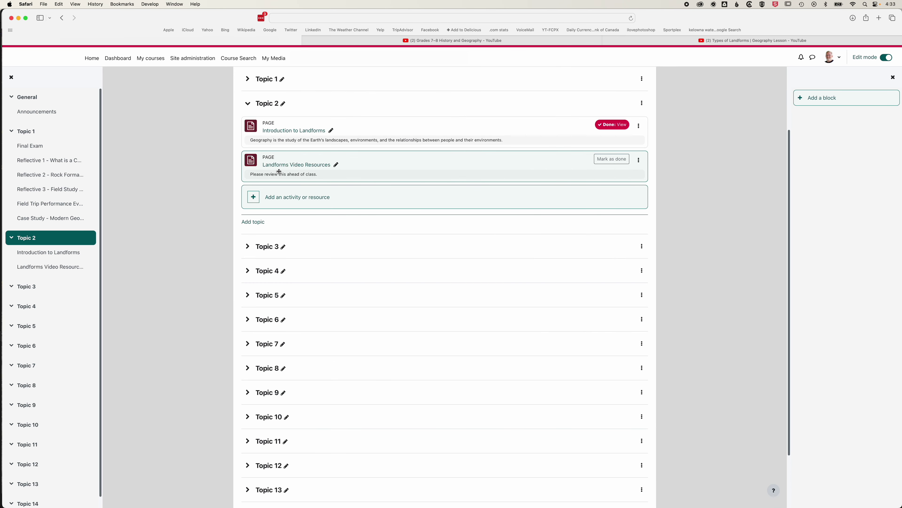
Turn editing off, preview the course as Student, restore the normal role, and mark Landforms Video Resources done.
click(886, 58)
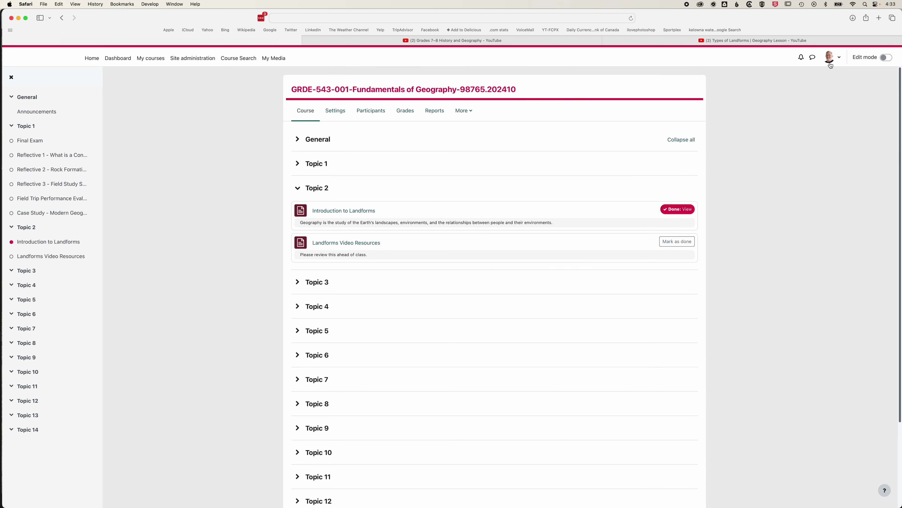
click(830, 65)
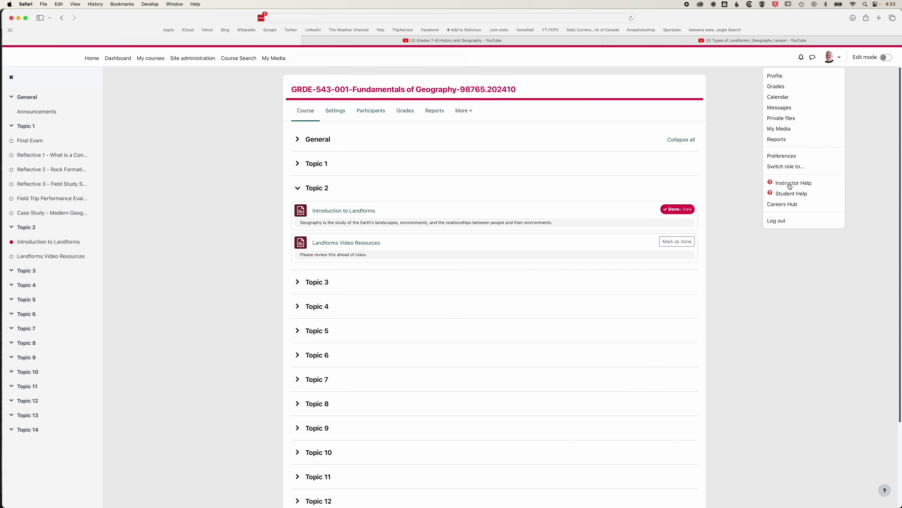
click(787, 168)
click(135, 238)
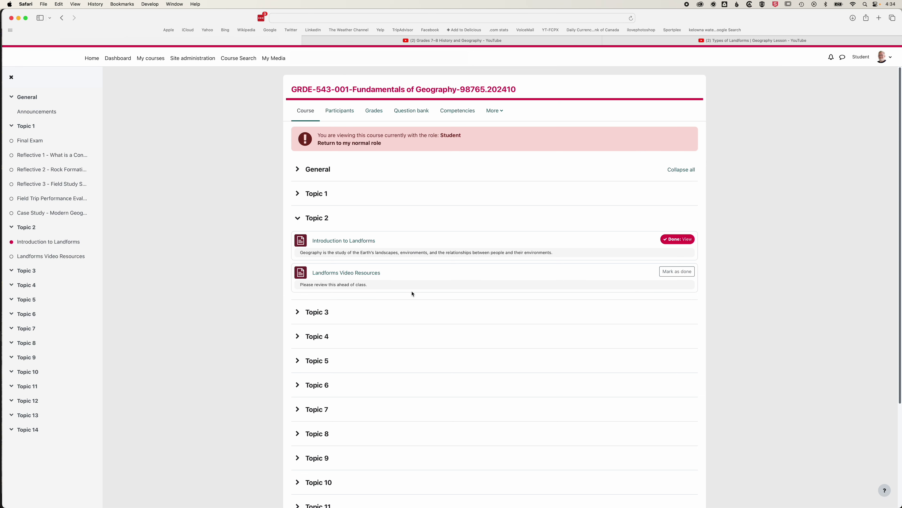
click(356, 143)
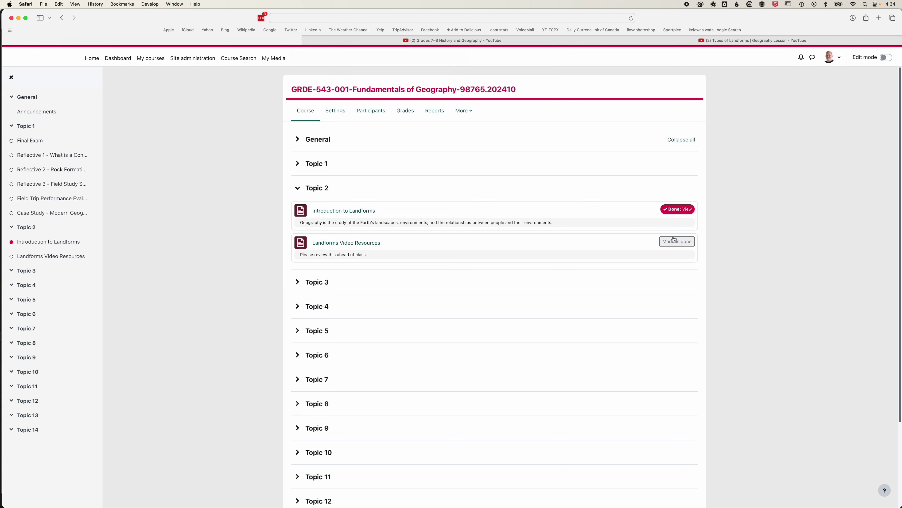
click(677, 242)
Turn editing on and move Landforms Video Resources into Topic 3, expanding Topic 3 to see it.
click(886, 58)
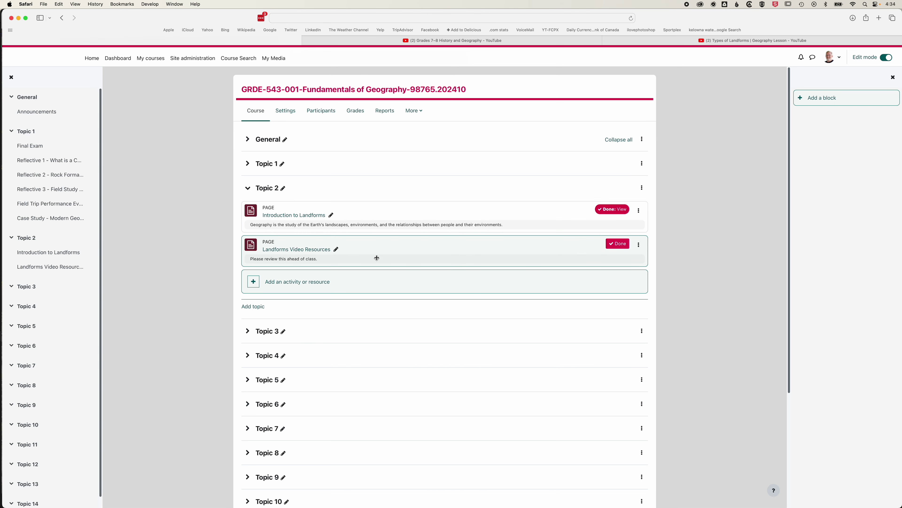
drag(387, 248, 361, 334)
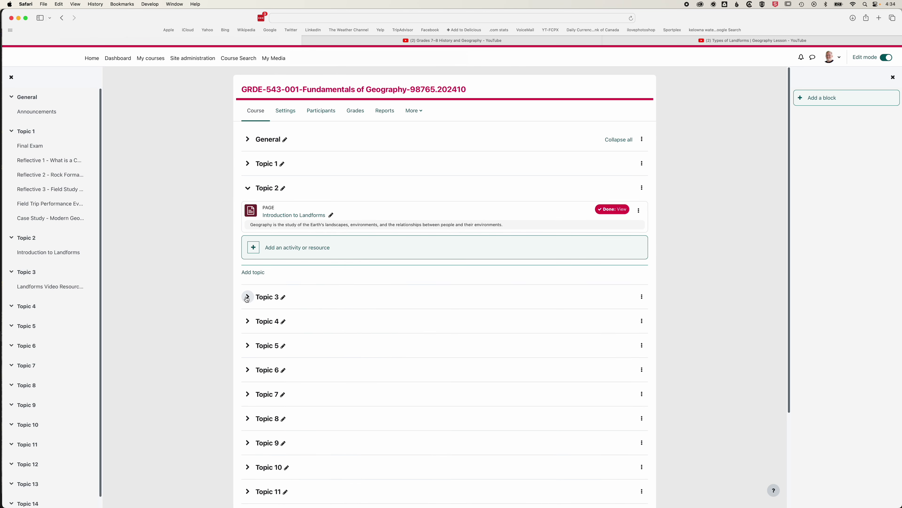
click(247, 297)
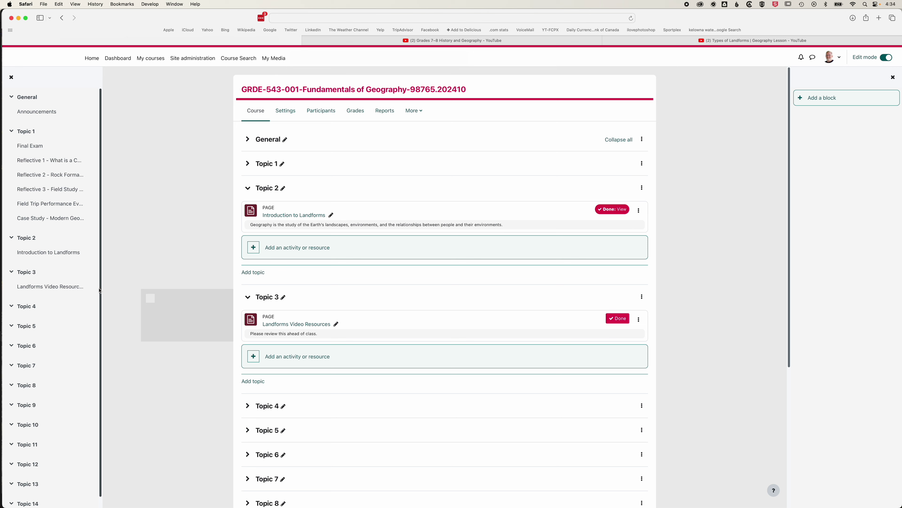
In the course index, move the page to Topic 4, then Topic 13, then back to Topic 2.
drag(86, 288, 84, 307)
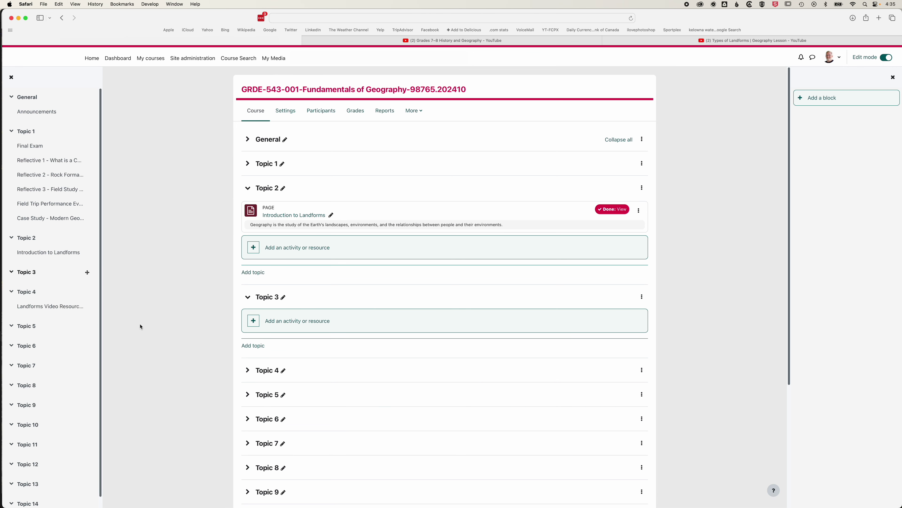
scroll(63, 309, down, 2)
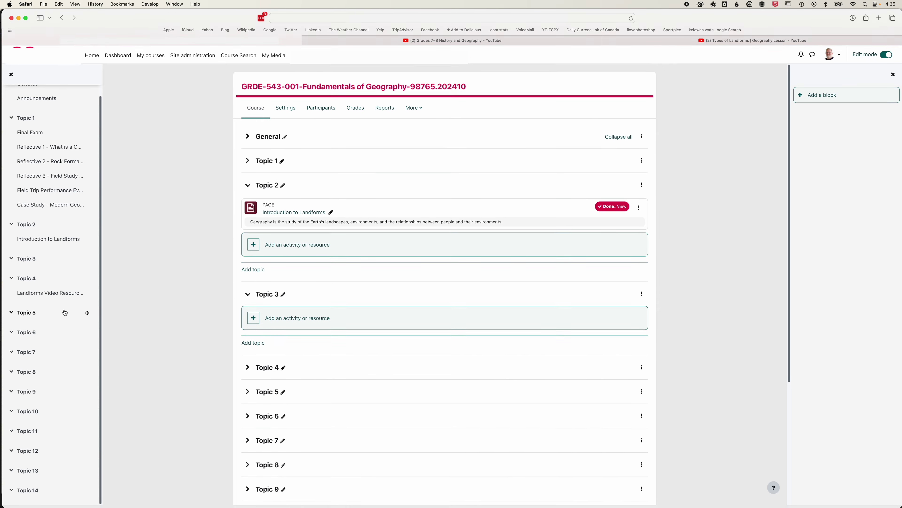
drag(86, 295, 65, 476)
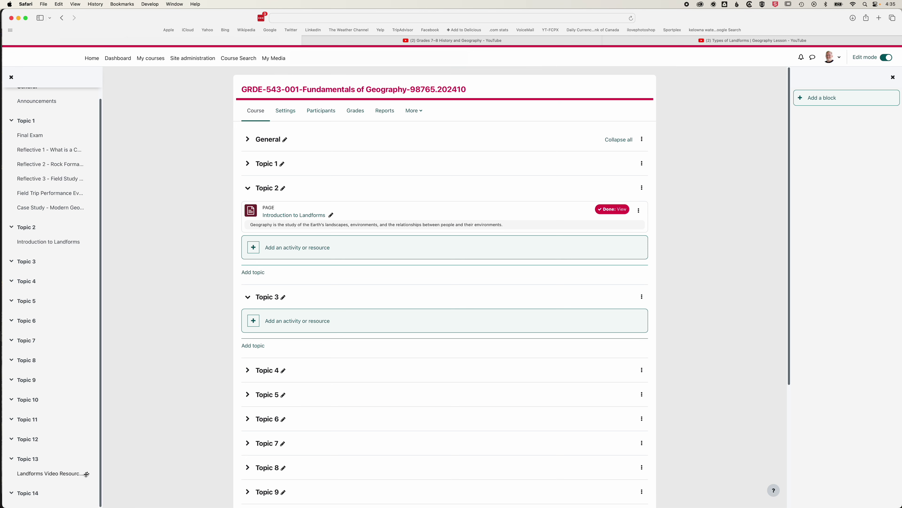
drag(87, 474, 55, 252)
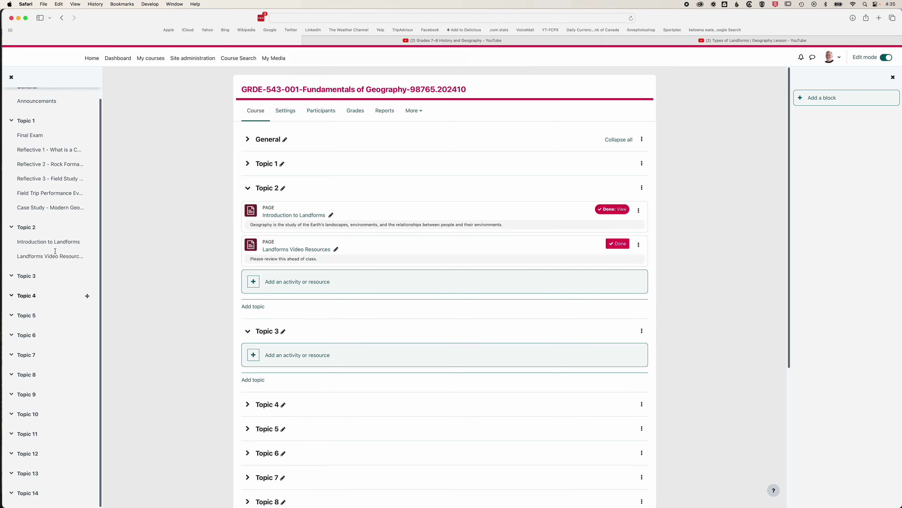